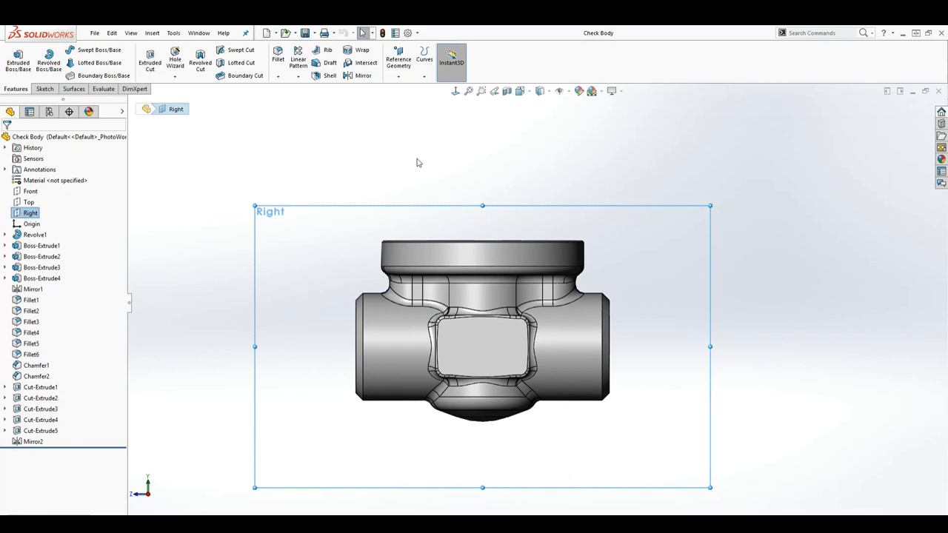
Step: Start a sketch on the Right plane and apply a section view of the body through the Right plane at 0 mm offset
left_click(45, 89)
left_click(15, 58)
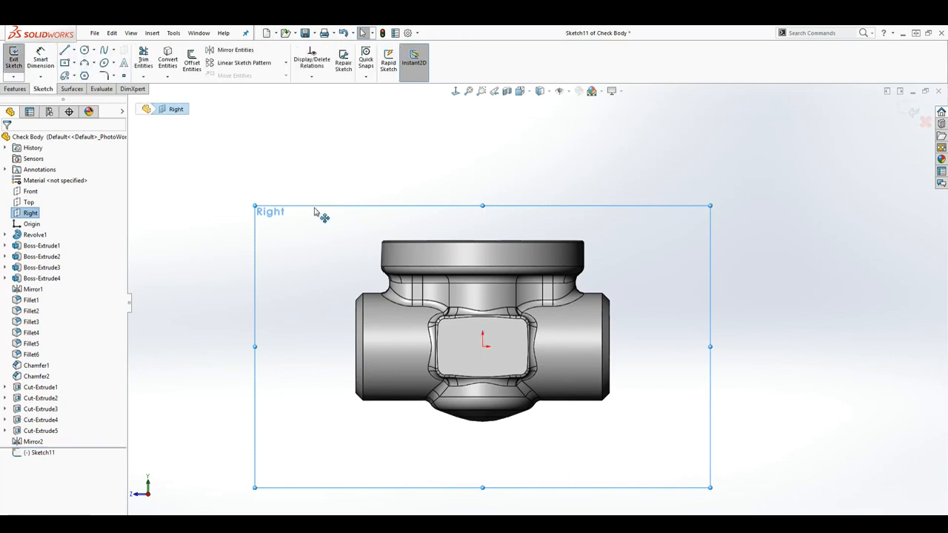
left_click(507, 92)
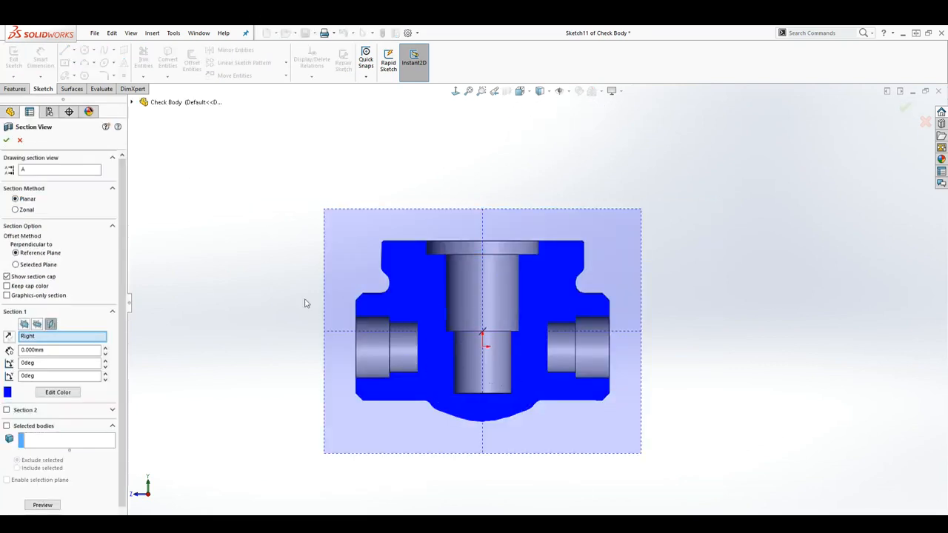
left_click(7, 140)
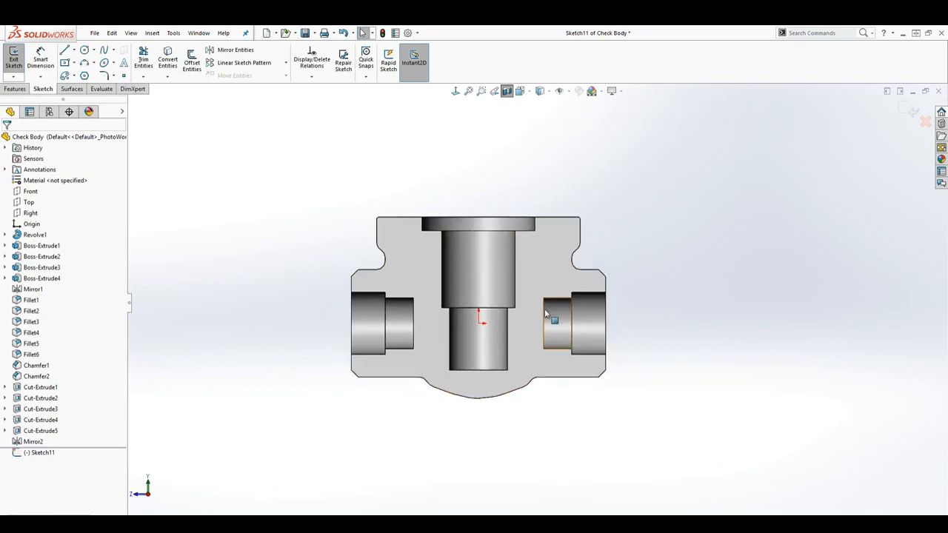
scroll(559, 280, "down", 2)
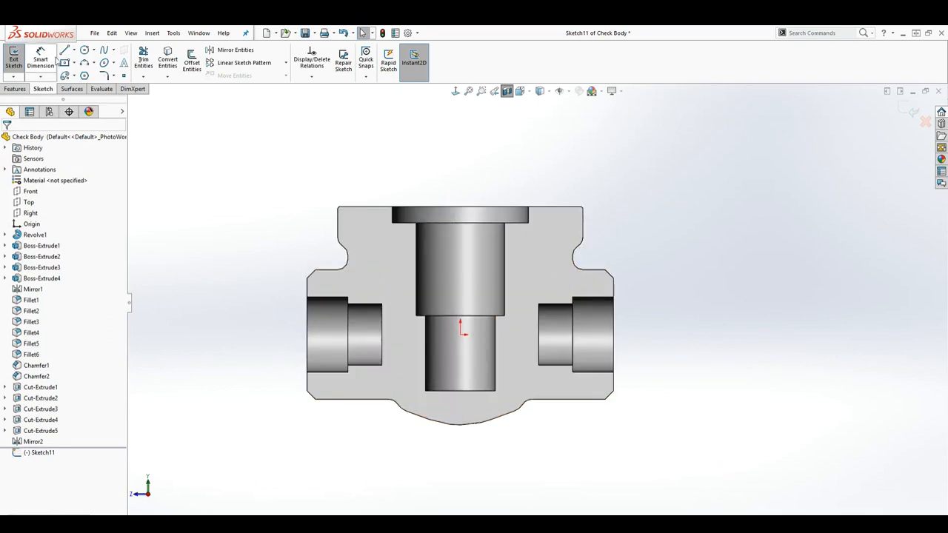
Step: Draw a vertical 37.5 mm line from the origin to the body's top edge and make it construction geometry
left_click(64, 49)
left_click(461, 334)
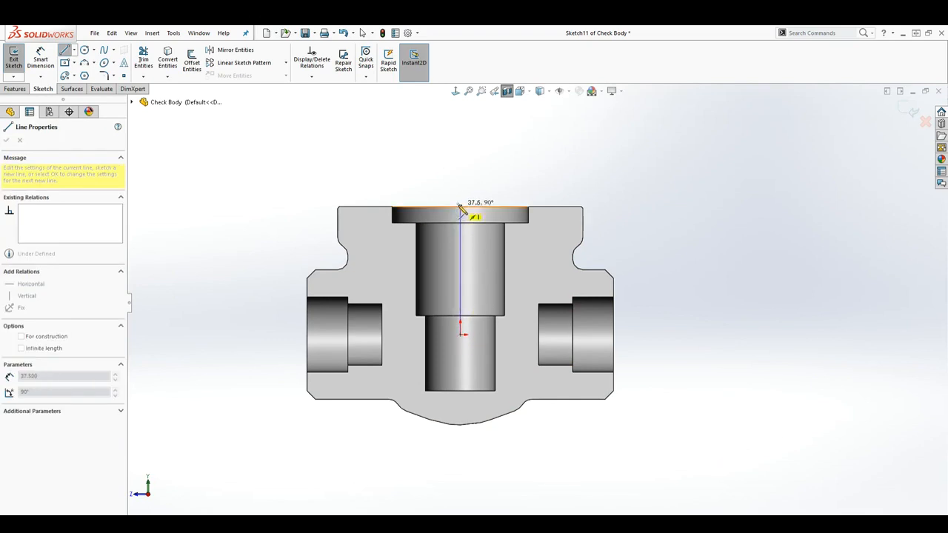
left_click(461, 205)
key("Escape")
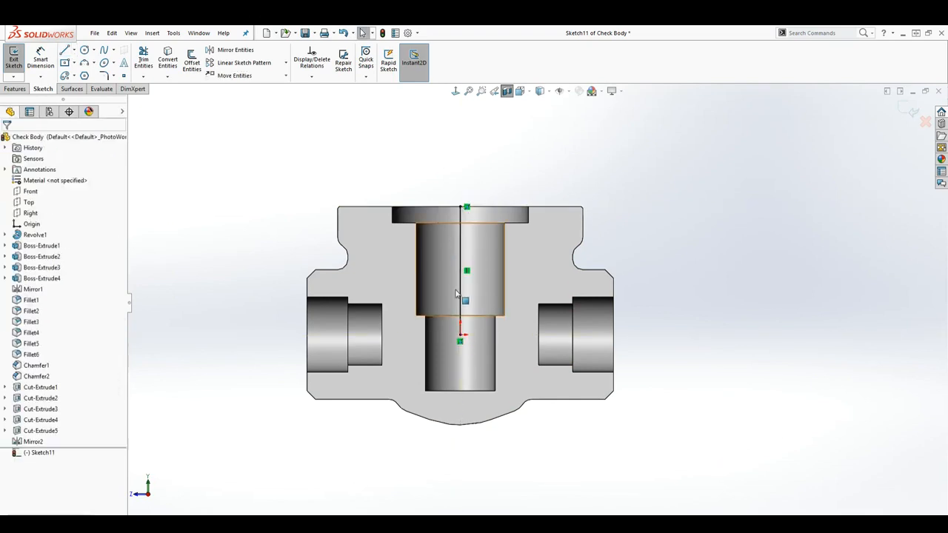
left_click(460, 248)
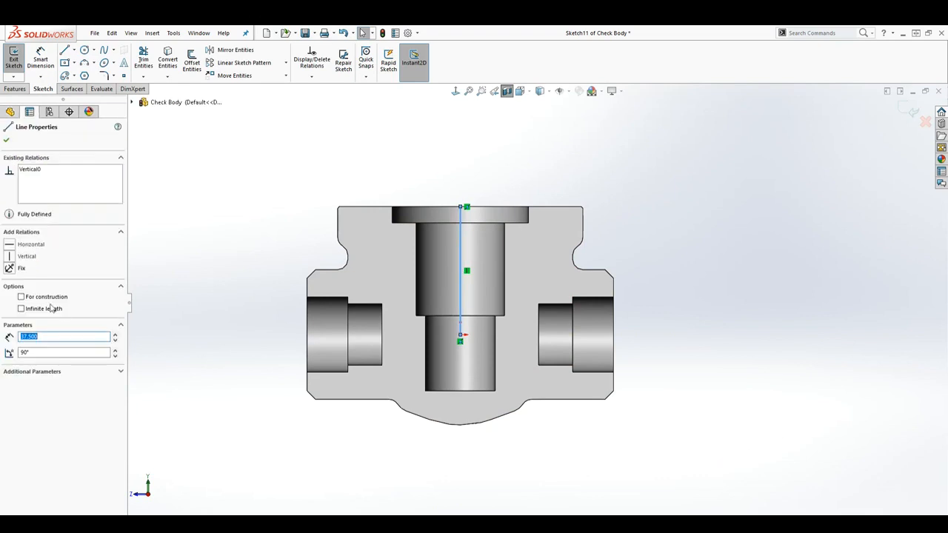
left_click(21, 297)
key("Escape")
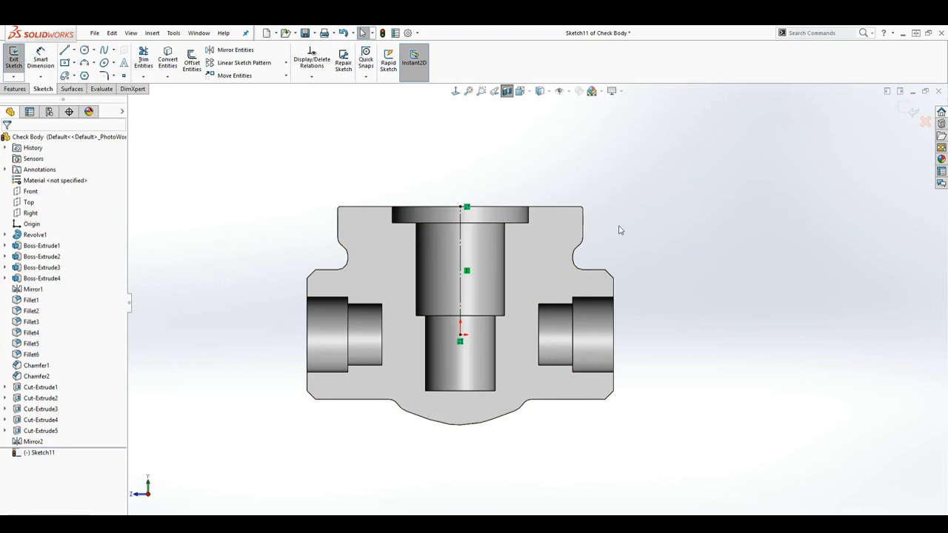
Step: Draw a slanted line about 45 mm long from the inner left port bore up across the centerline into the upper central bore
left_click(65, 50)
left_click(365, 347)
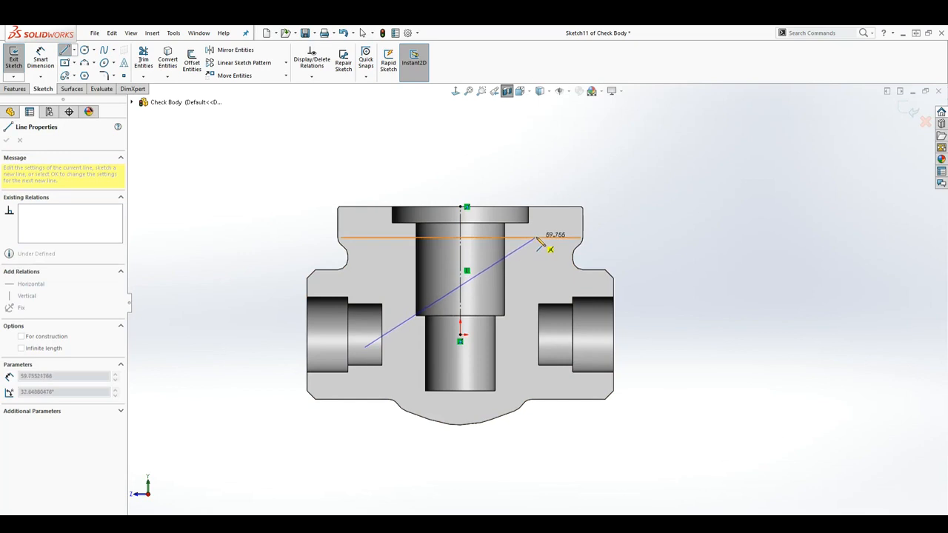
left_click(489, 260)
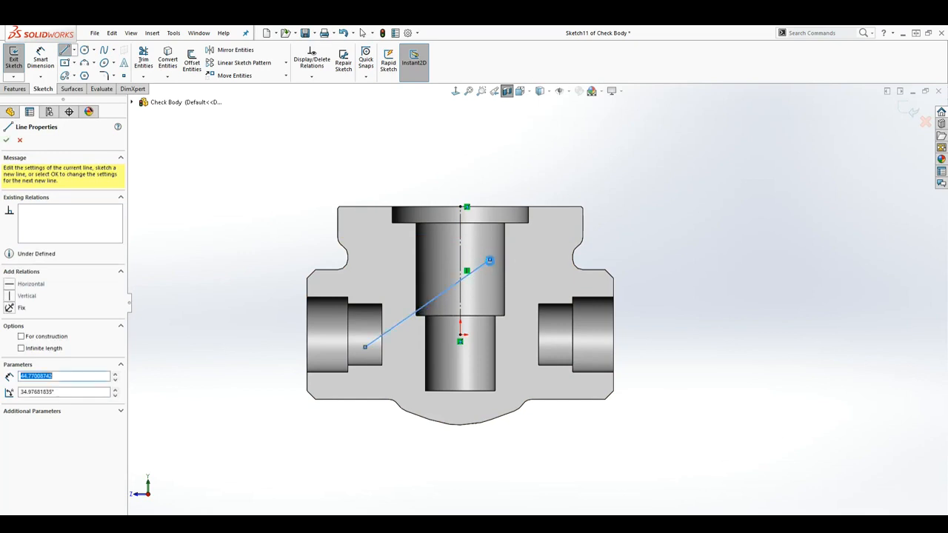
key("Escape")
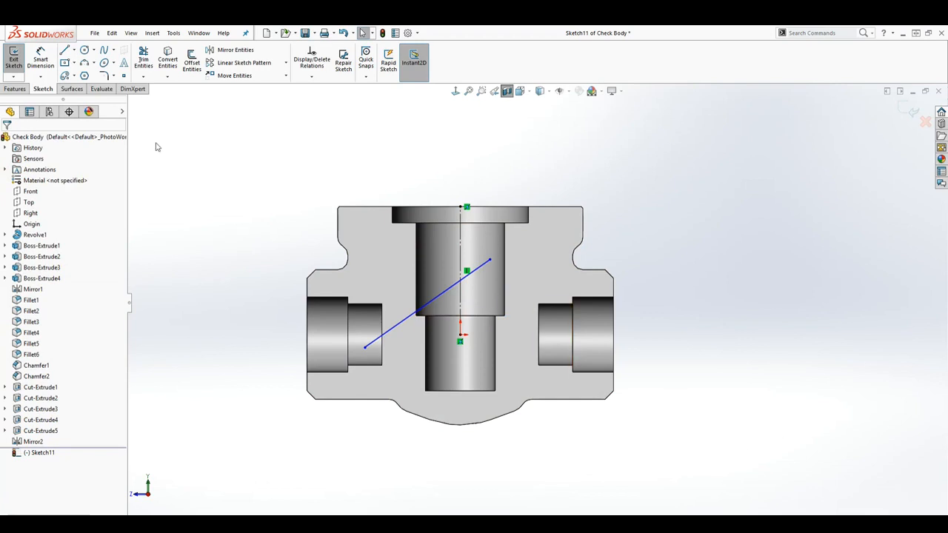
Step: Dimension the angle between the vertical centerline and the slanted line as 45°
left_click(41, 57)
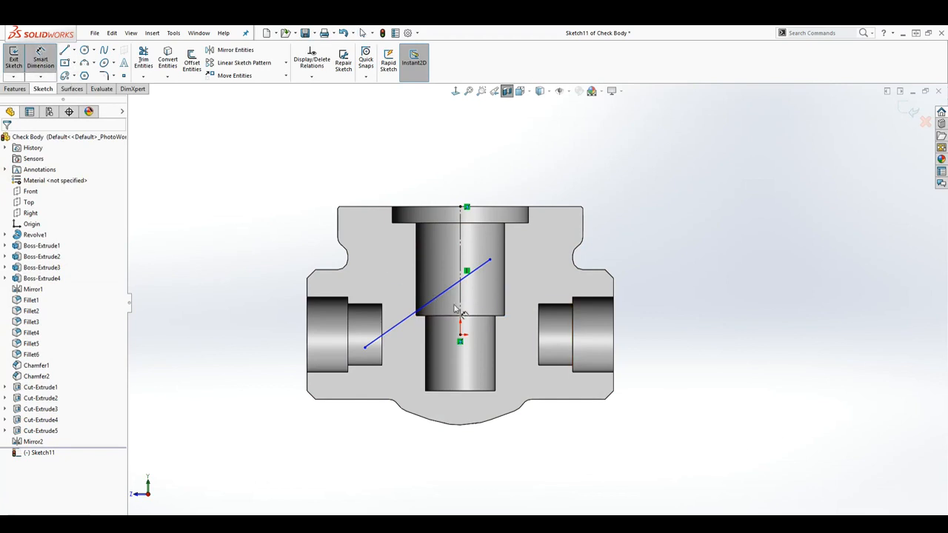
left_click(460, 305)
left_click(439, 295)
left_click(448, 312)
type("45")
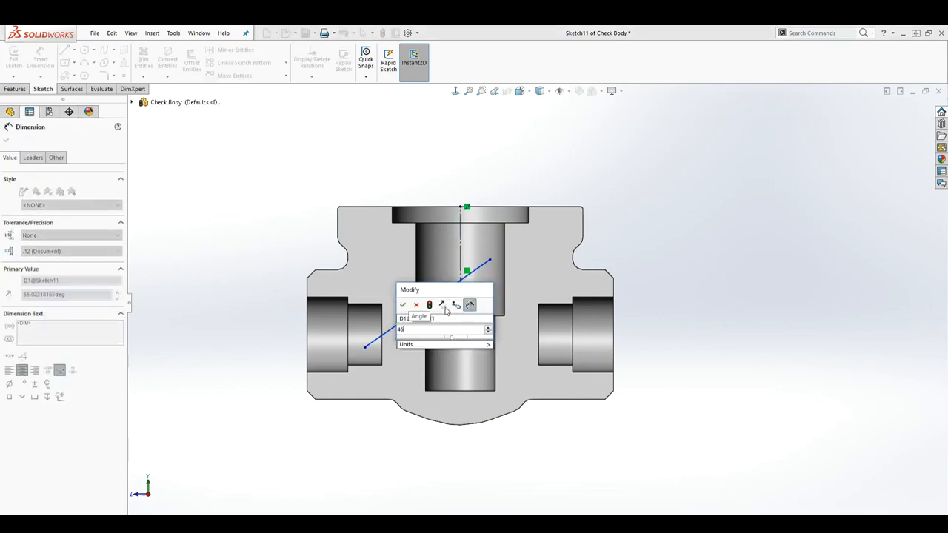
key("Return")
key("Escape")
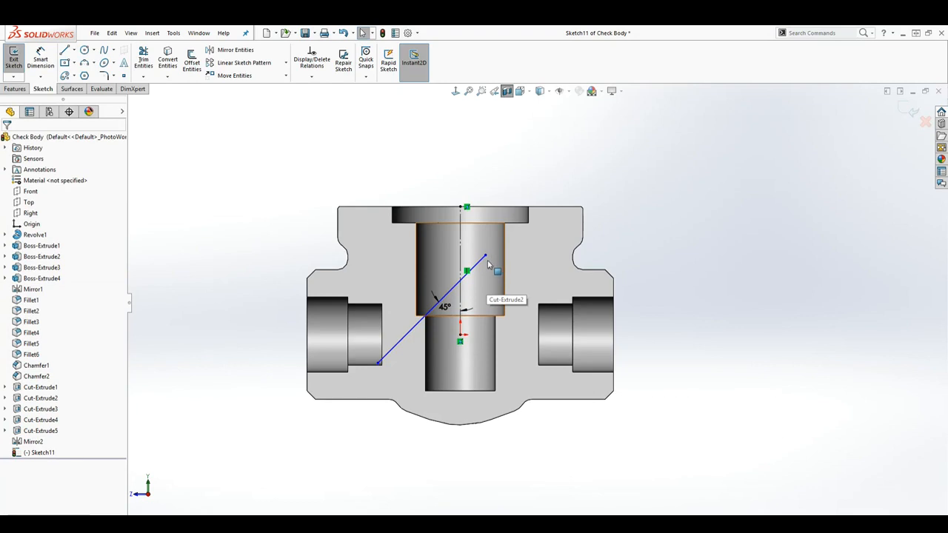
Step: Extend the slanted line's upper endpoint onto the body's top edge and activate Smart Dimension
left_click_drag(485, 256, 516, 207)
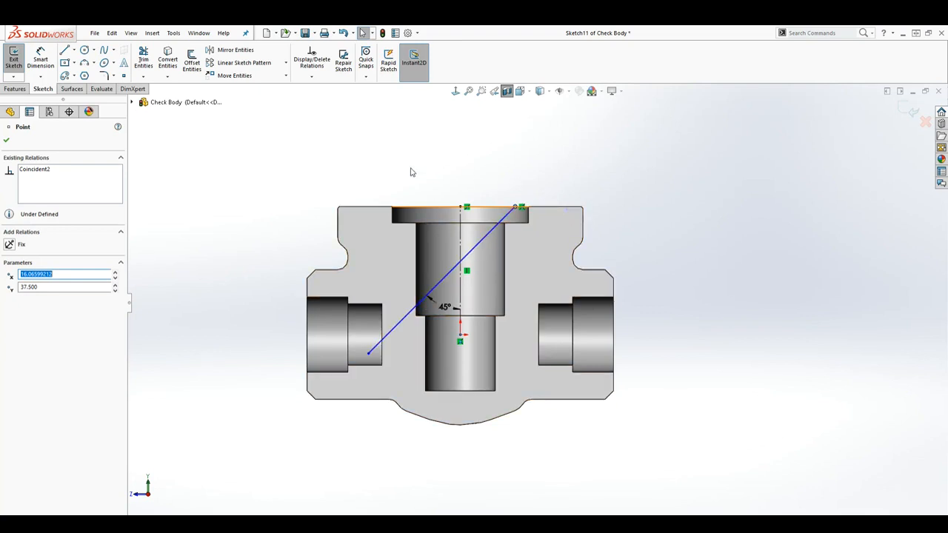
left_click(41, 56)
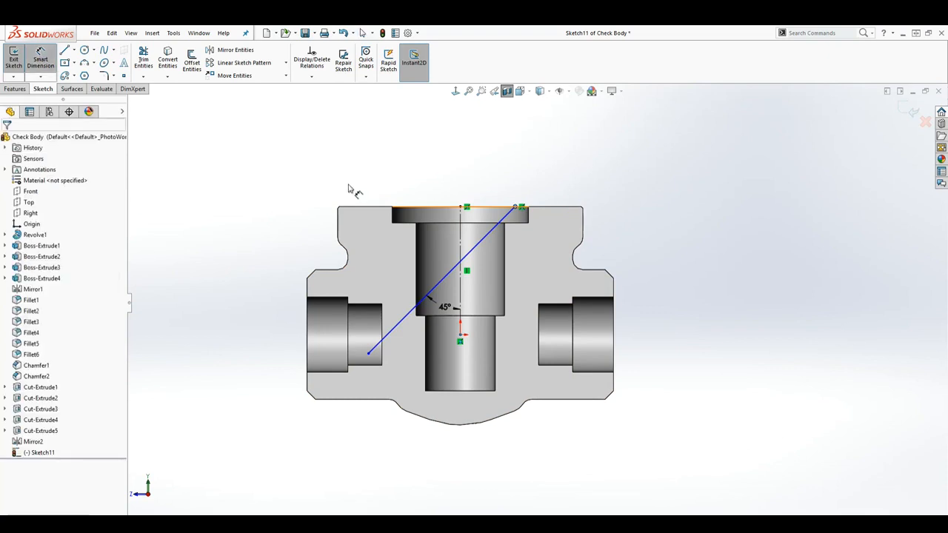
left_click(460, 207)
left_click(514, 206)
key("Escape")
left_click(461, 219)
left_click(515, 206)
key("Escape")
Step: Dimension the distance from the vertical centerline to the slanted line's upper endpoint as 17.5 mm
left_click(463, 207)
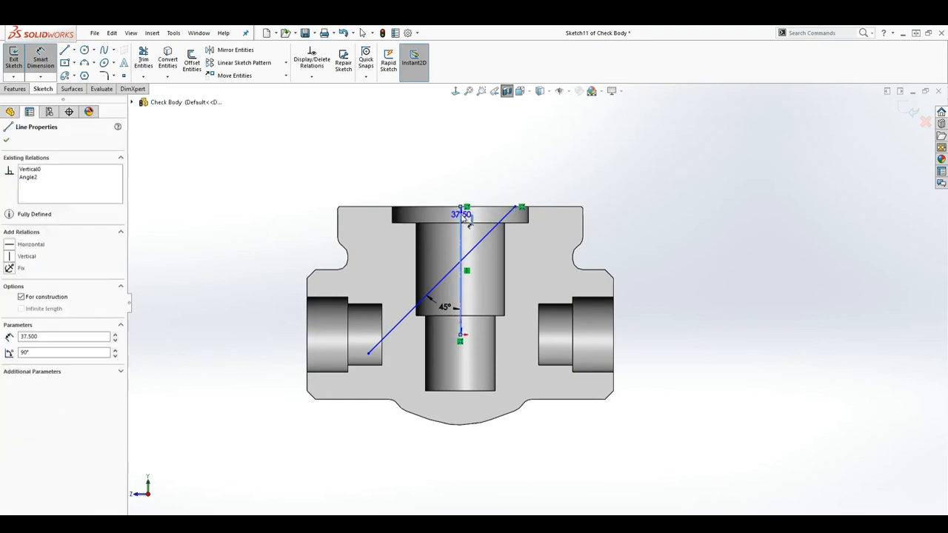
left_click(516, 207)
left_click(500, 184)
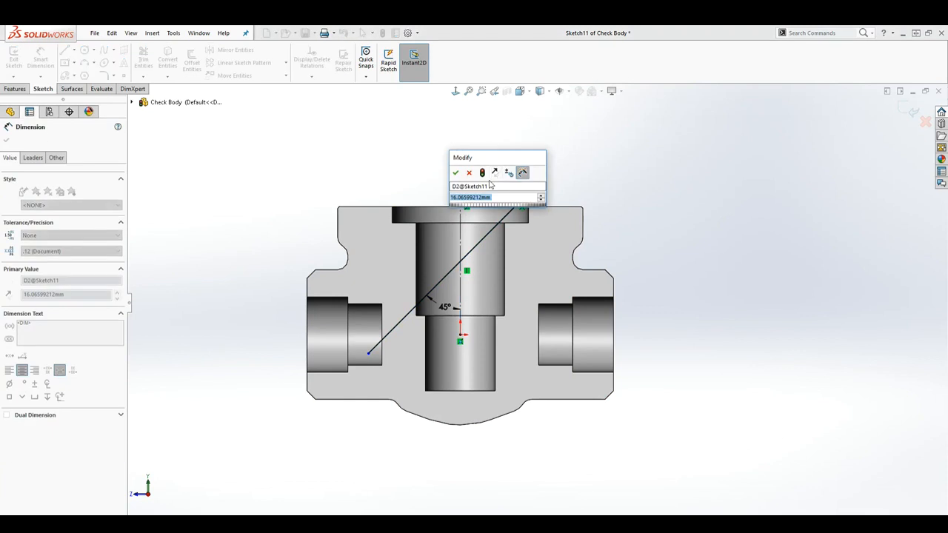
type("17.5")
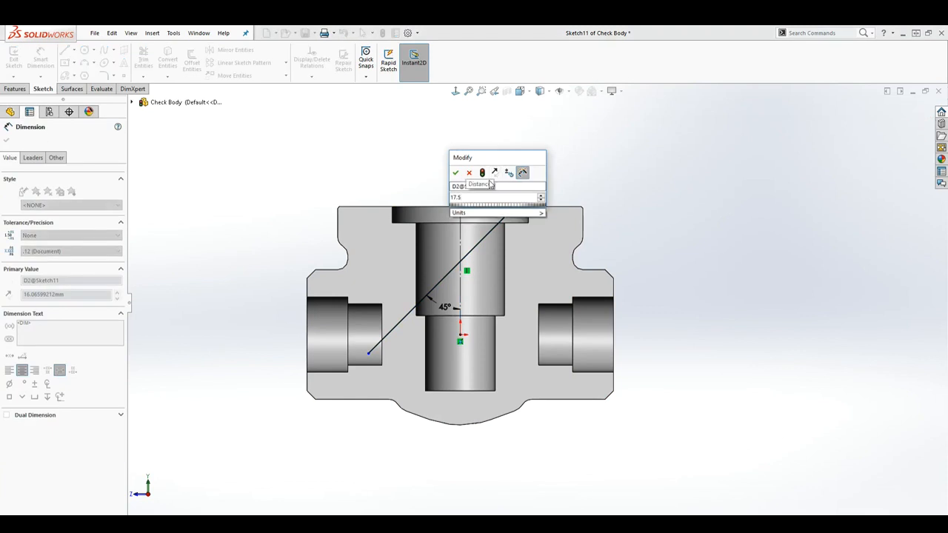
key("Return")
scroll(515, 207, "down", 2)
key("Escape")
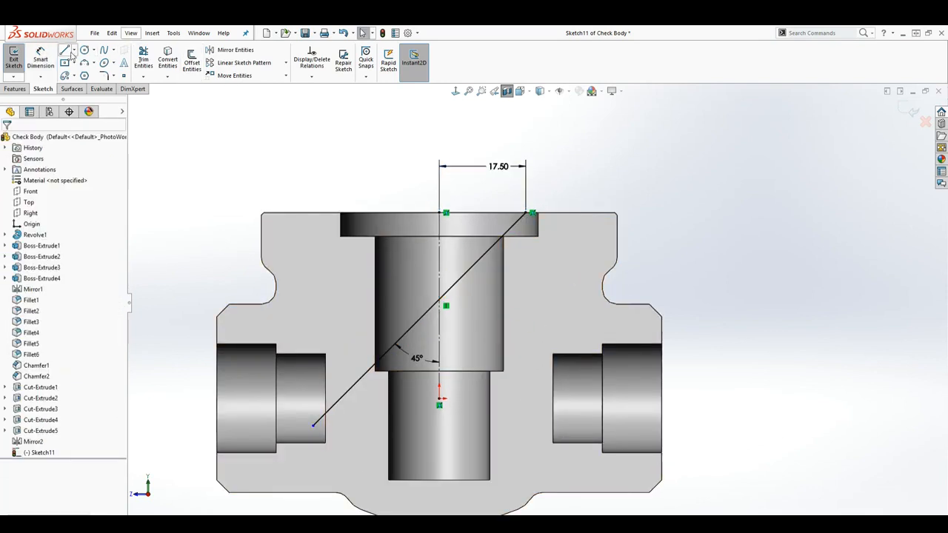
Step: Draw three connected lines above the slanted line, joining its two ends into a closed four-sided profile with a lower end side about 9.9 mm long
left_click(65, 52)
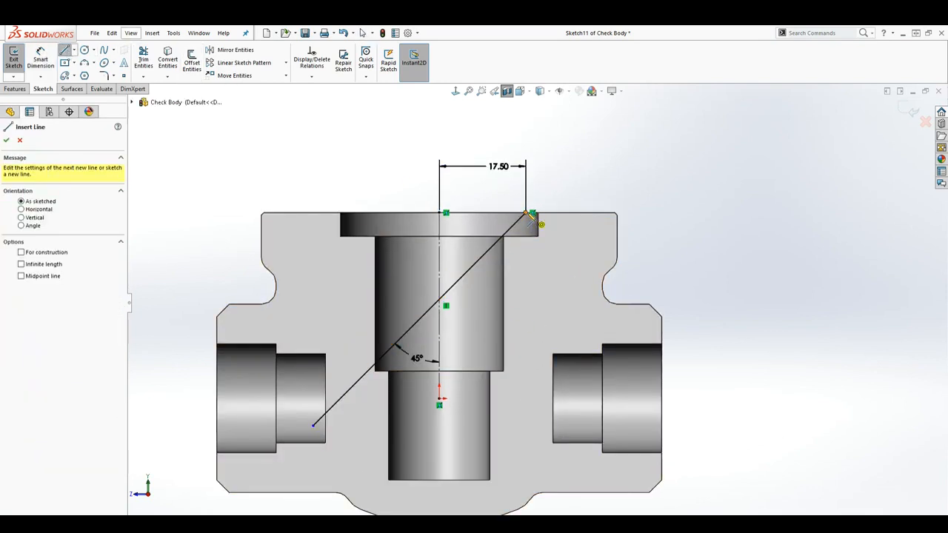
left_click(530, 214)
left_click(493, 188)
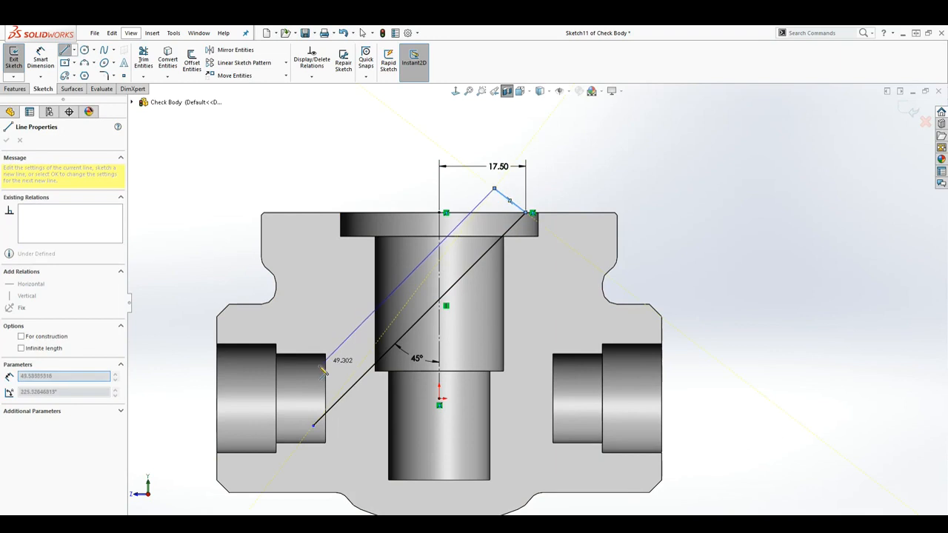
left_click(305, 377)
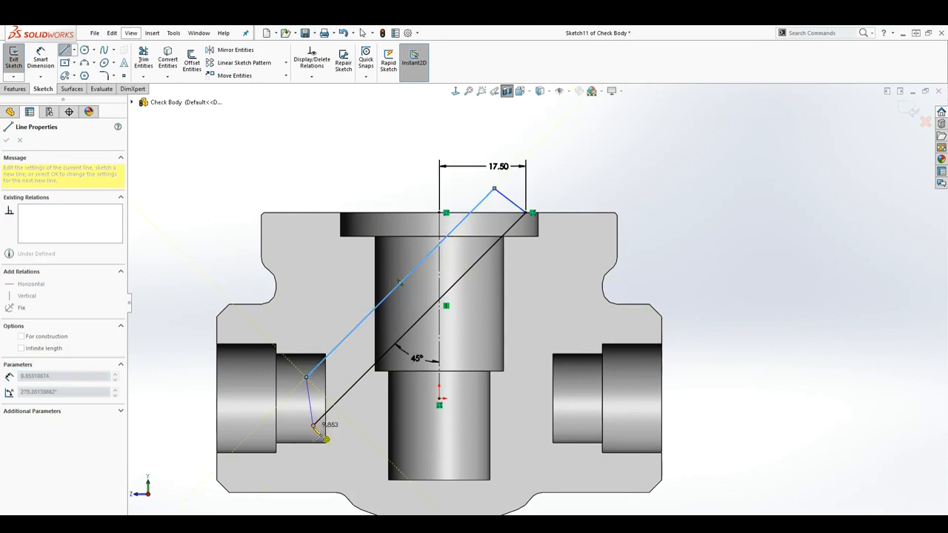
left_click(312, 426)
key("Escape")
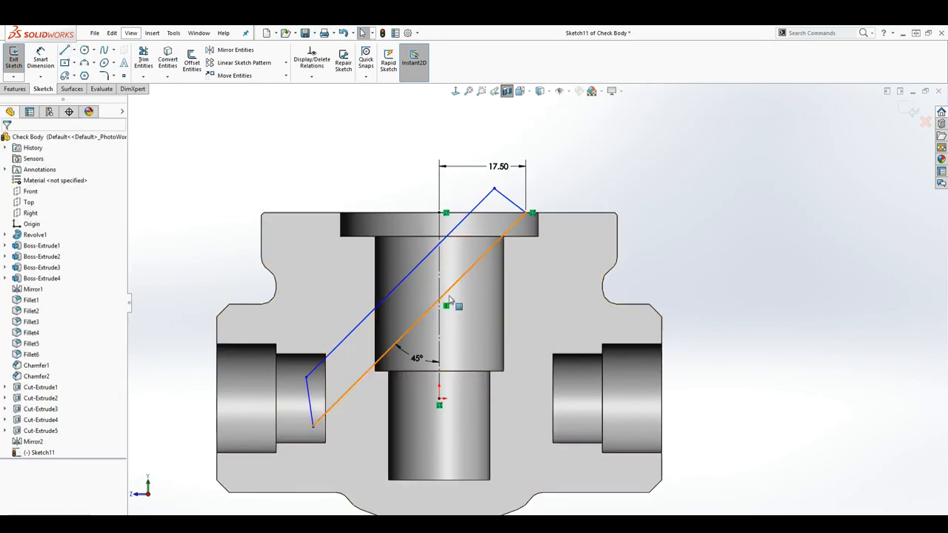
Step: Make the profile's short upper end perpendicular to its long upper side, and move the lower-left corner away from the 45° line
left_click(504, 196)
left_click(478, 205, "ctrl")
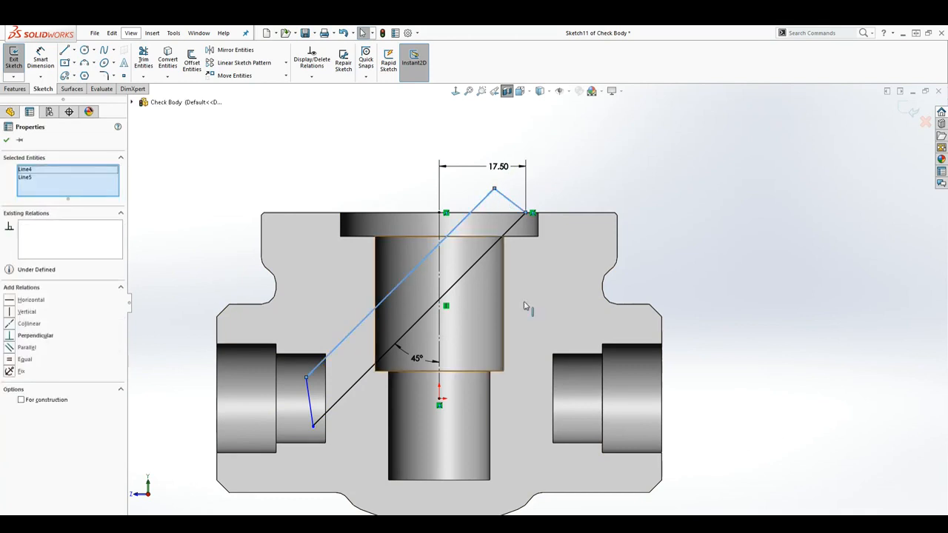
left_click(10, 338)
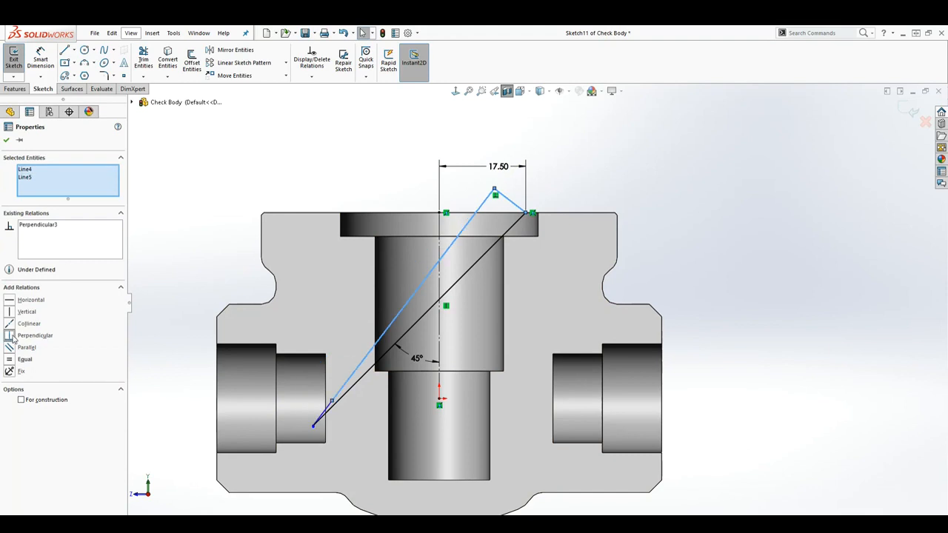
key("Escape")
left_click_drag(332, 402, 310, 406)
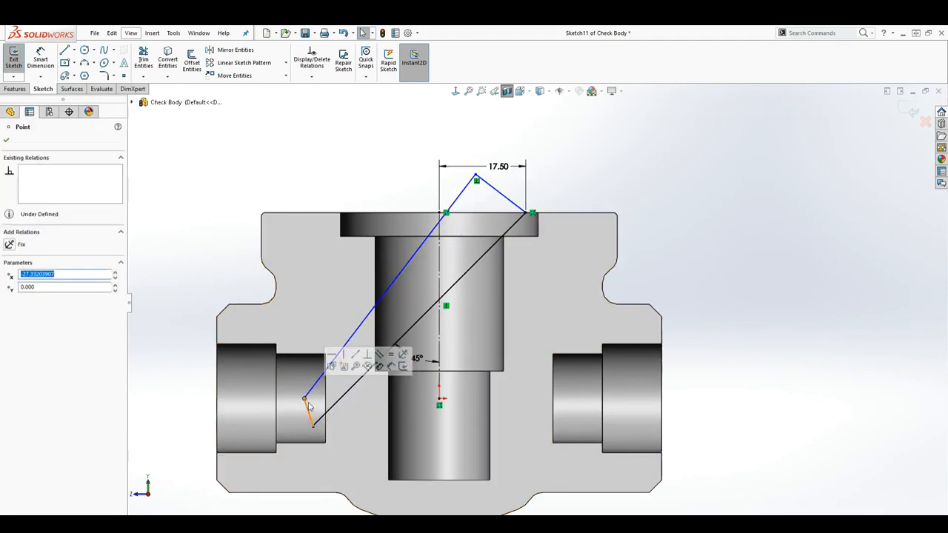
Step: Try a perpendicular relation between the profile's long upper side and its short lower end, and undo it
left_click(308, 395)
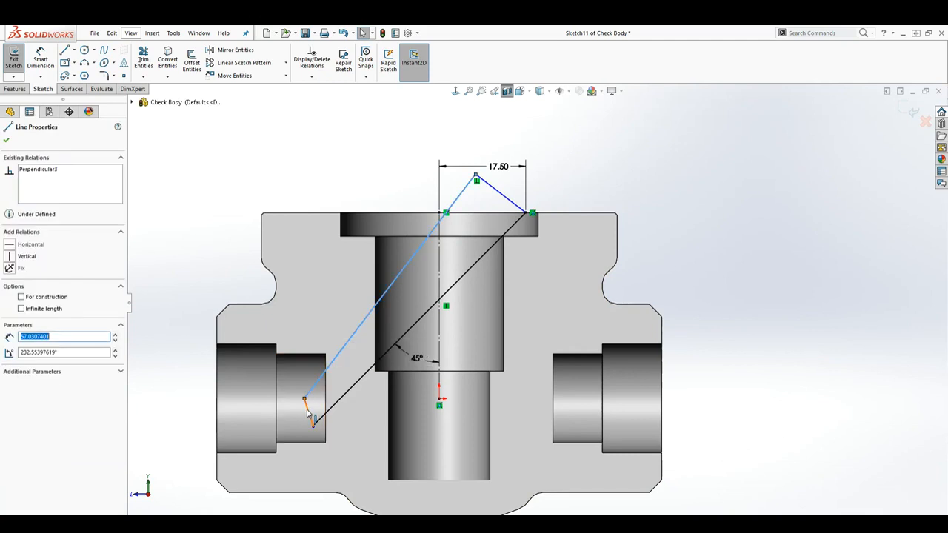
left_click(308, 413, "ctrl")
left_click(10, 337)
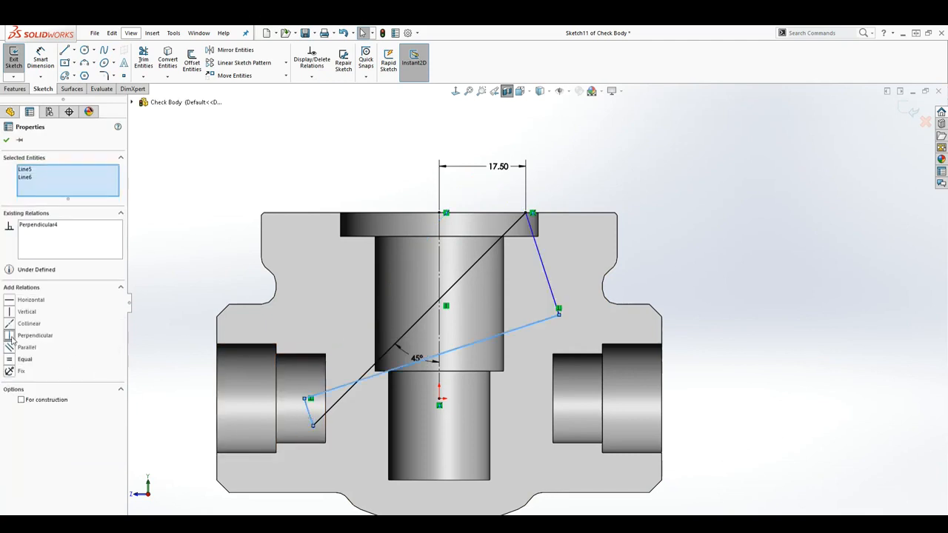
mouse_move(560, 318)
left_mouse_down()
mouse_move(498, 245)
mouse_move(491, 391)
mouse_move(487, 269)
mouse_move(490, 370)
mouse_move(444, 392)
mouse_move(481, 287)
mouse_move(462, 267)
left_mouse_up()
key("ctrl+z")
key("ctrl+z")
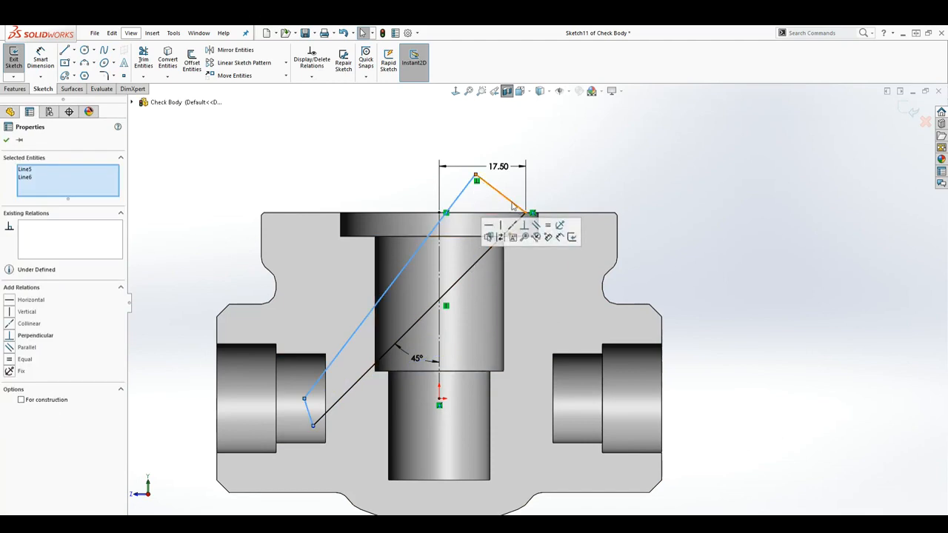
key("Escape")
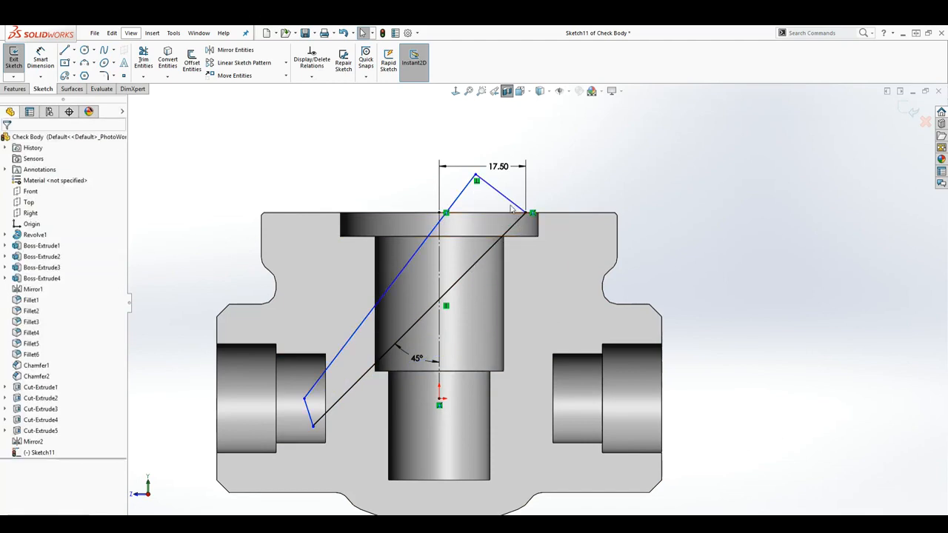
Step: Make the profile's short upper end perpendicular to the 45° slanted line
left_click(510, 205)
left_click(425, 313, "ctrl")
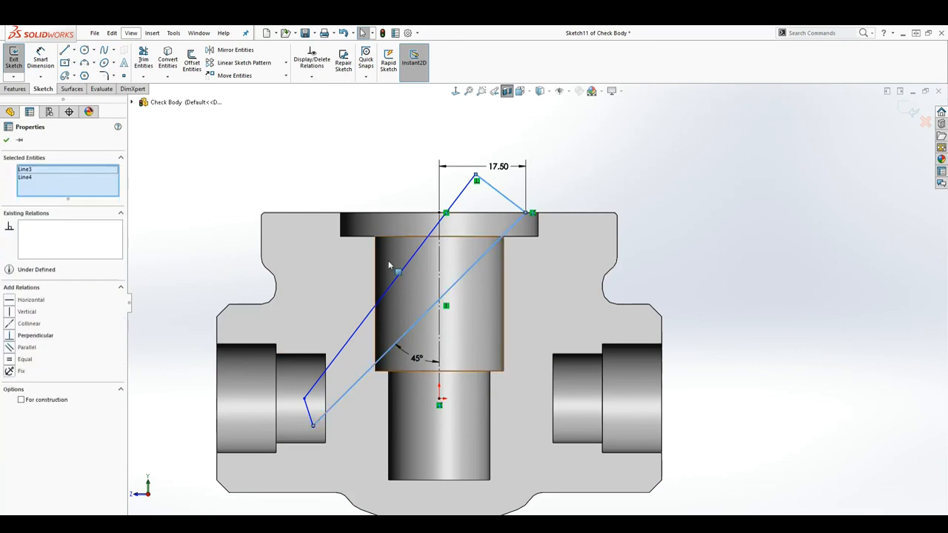
left_click(10, 335)
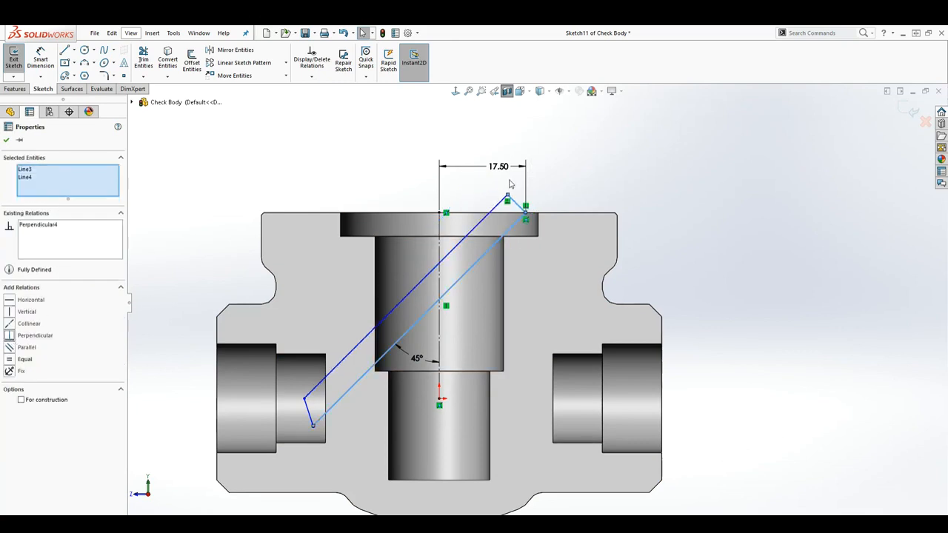
key("Escape")
scroll(511, 229, "down", 2)
scroll(509, 230, "up", 3)
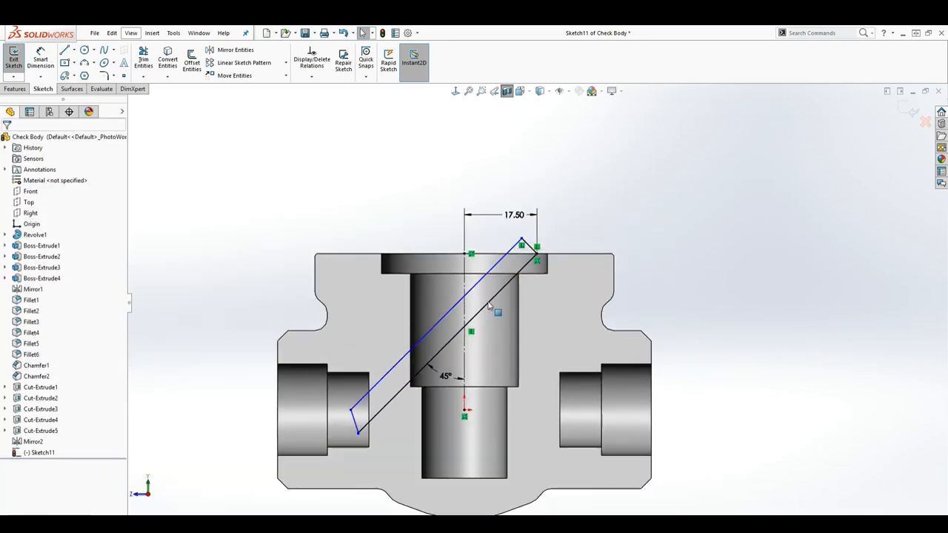
scroll(541, 255, "down", 2)
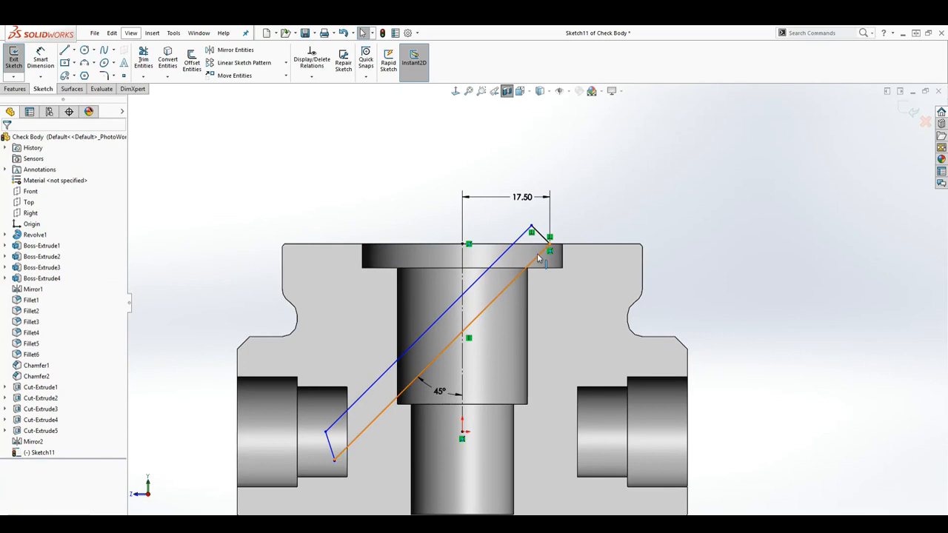
Step: Make the profile's short lower end perpendicular to its long upper side
scroll(491, 355, "up", 2)
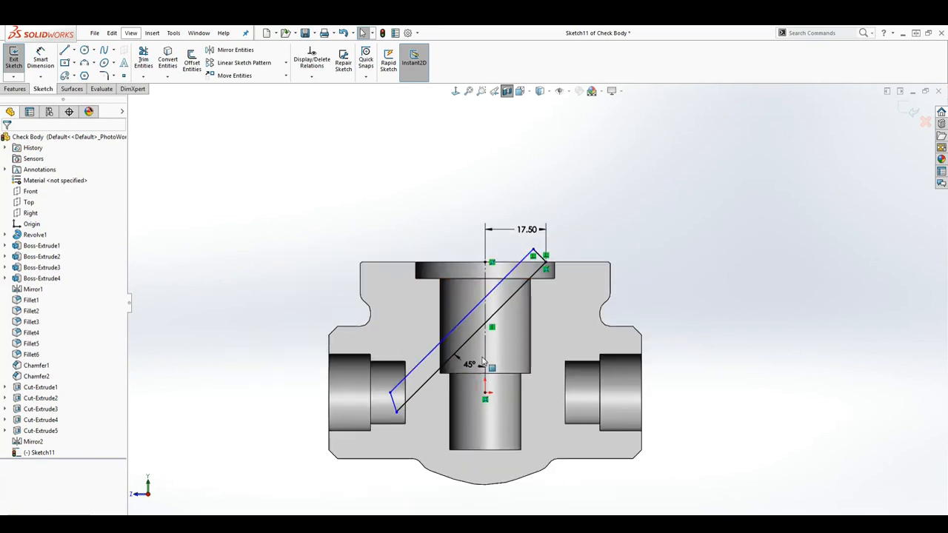
scroll(485, 365, "down", 1)
left_click(383, 394)
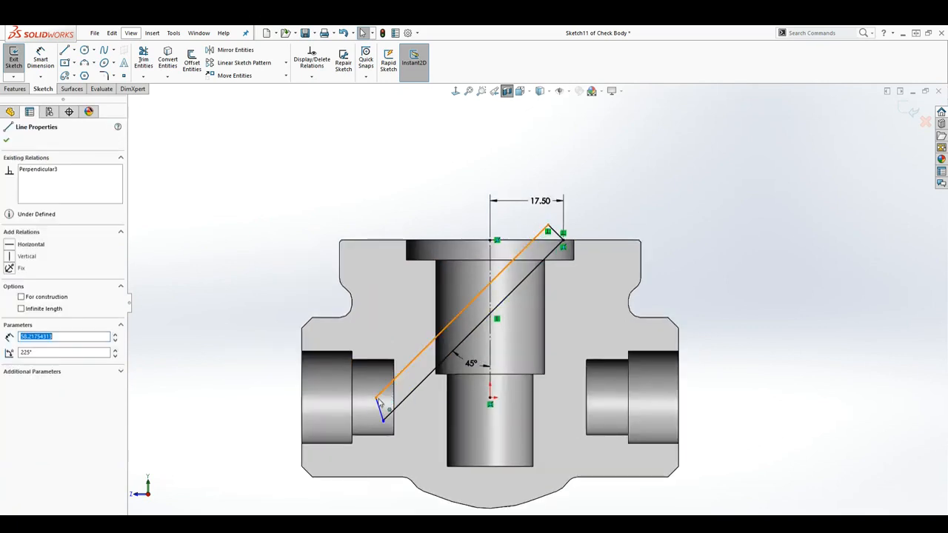
left_click(380, 410, "ctrl")
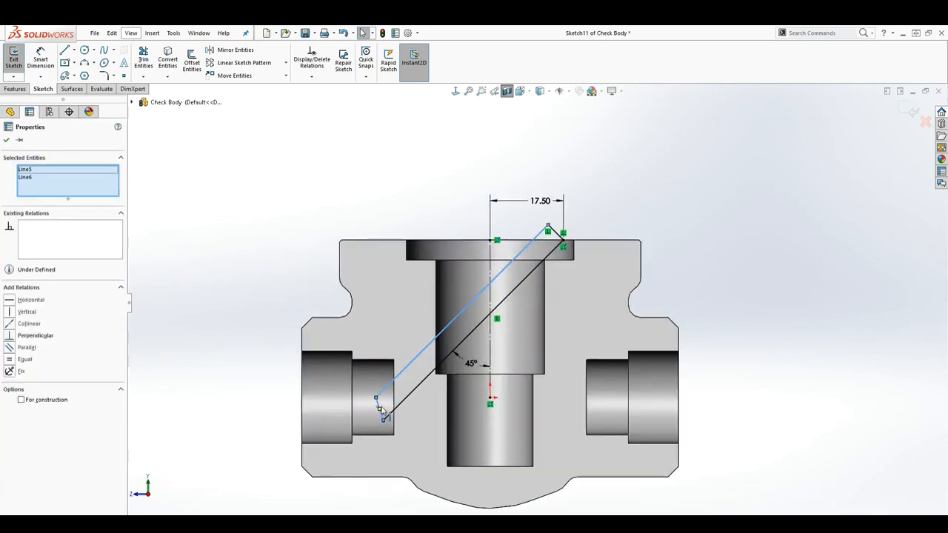
left_click(10, 337)
key("Escape")
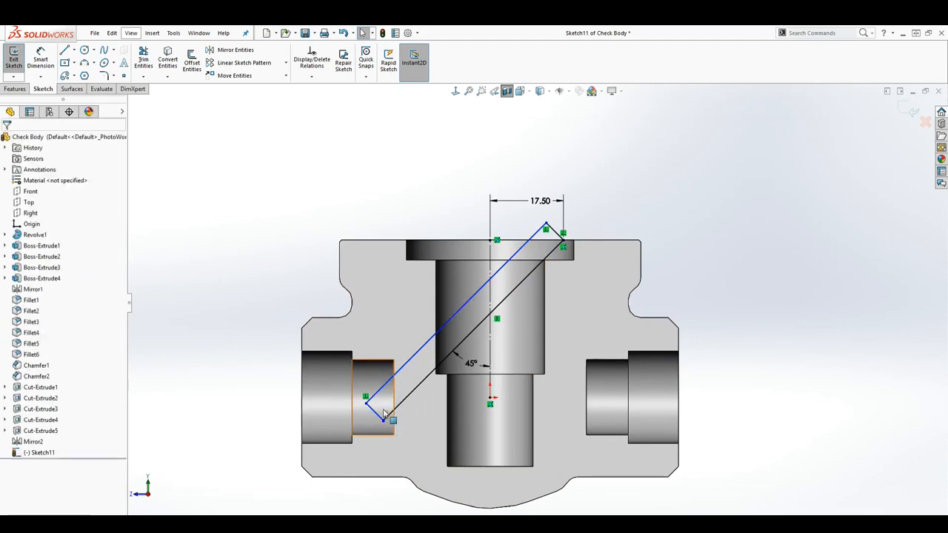
Step: Make the profile's short lower end perpendicular to the 45° slanted line
left_click(378, 417)
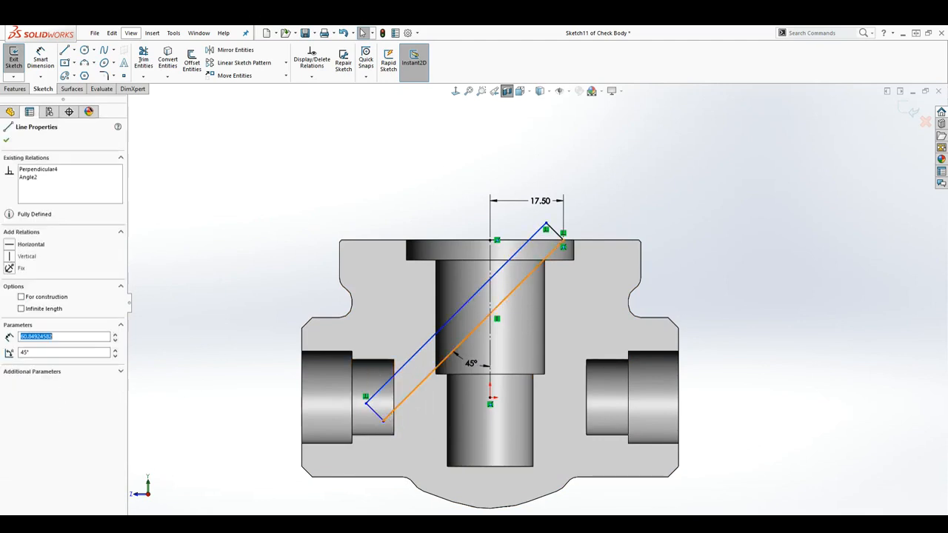
left_click(374, 414, "ctrl")
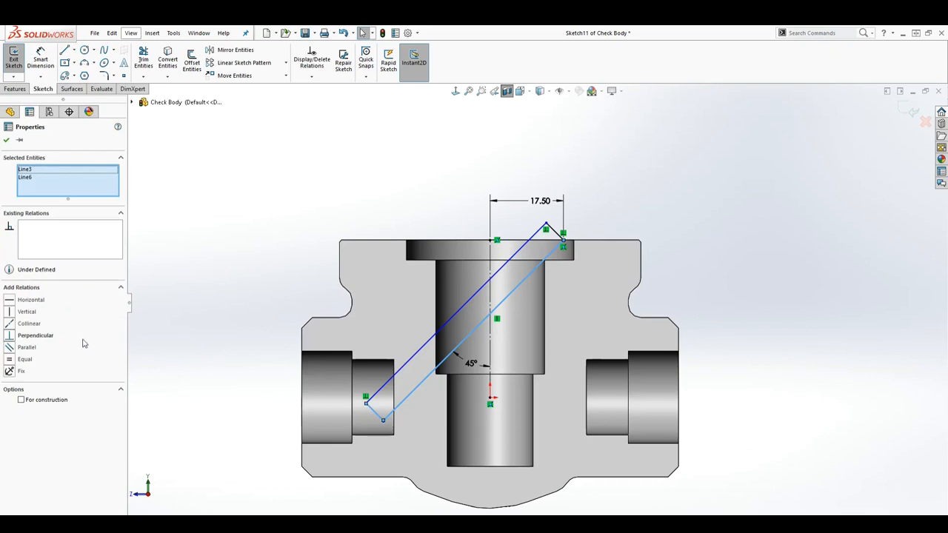
left_click(9, 337)
key("Escape")
scroll(565, 283, "down", 2)
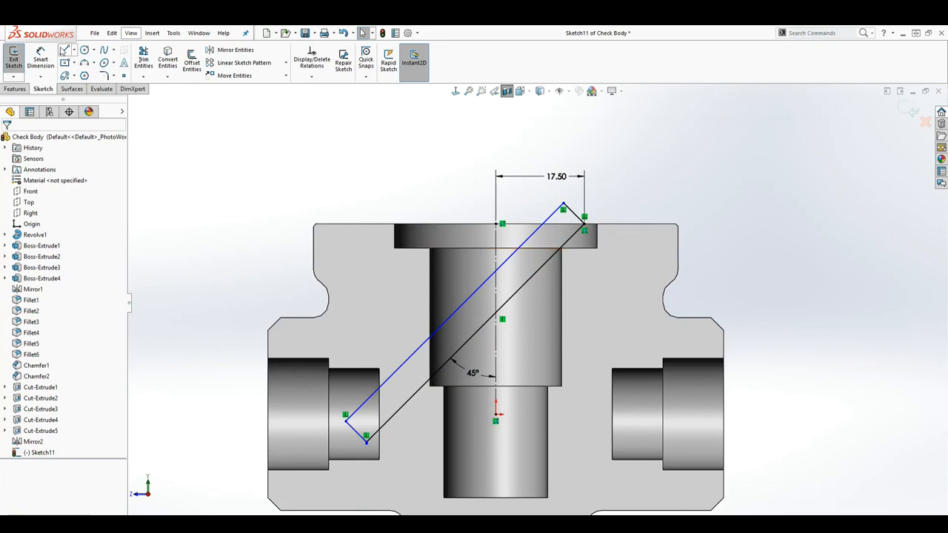
Step: Dimension the length of the 45° slanted line and set it to 62 mm
left_click(43, 51)
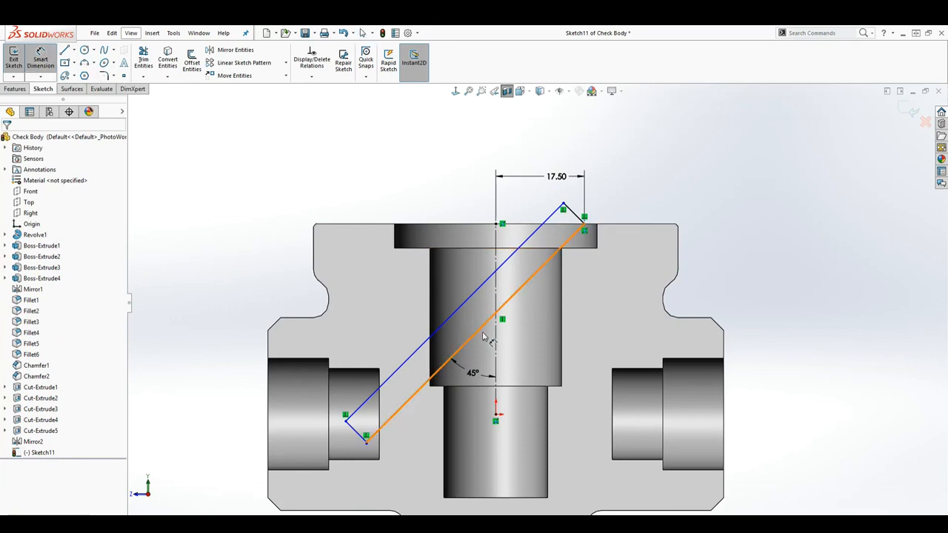
left_click(476, 338)
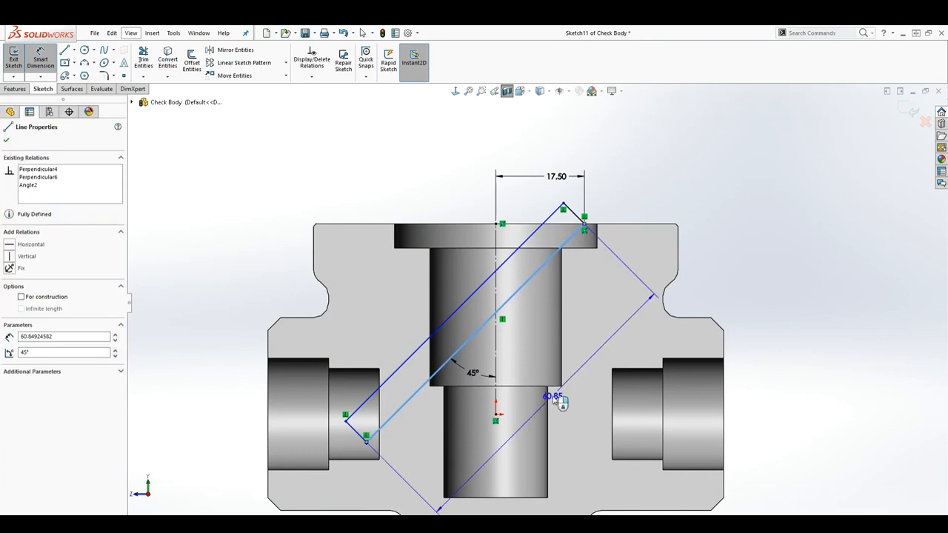
left_click(567, 409)
type("62")
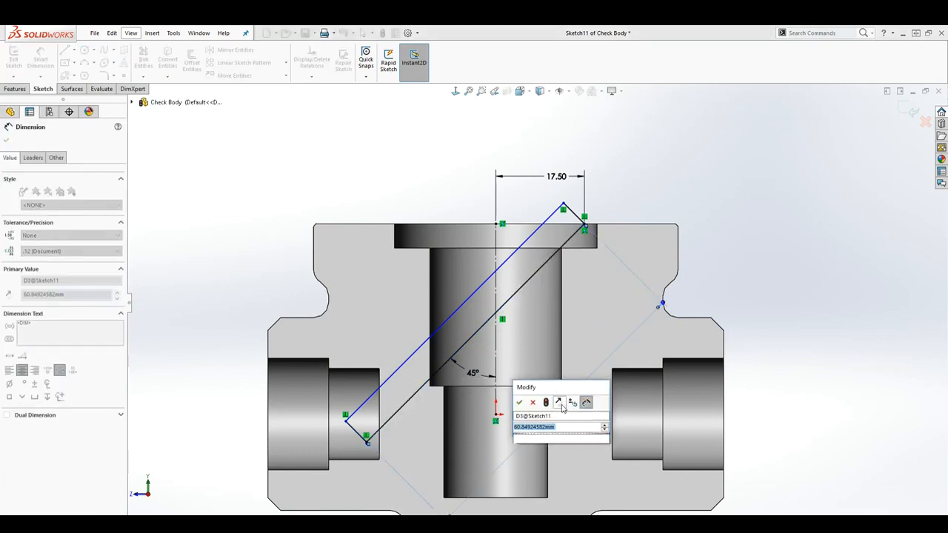
key("Return")
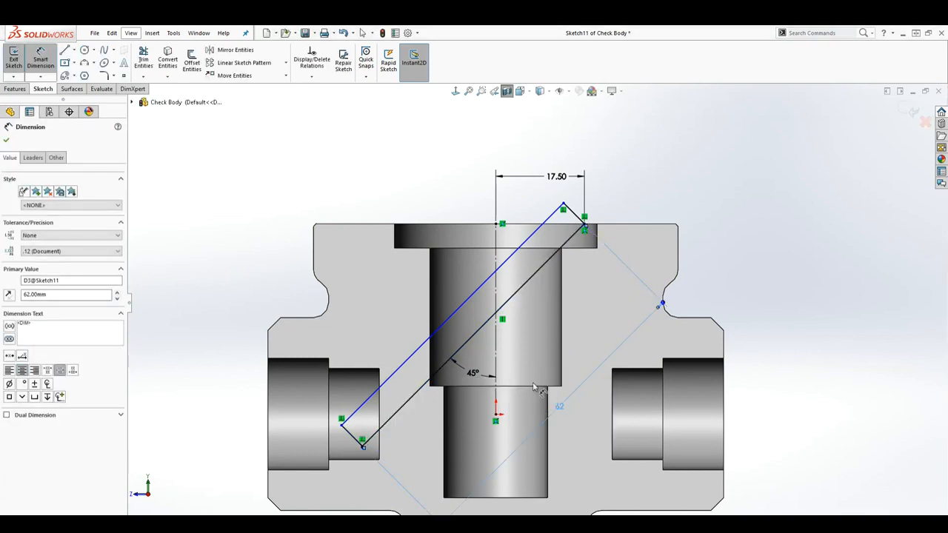
Step: Dimension the profile's short upper end and set its length to 6 mm
left_click(573, 212)
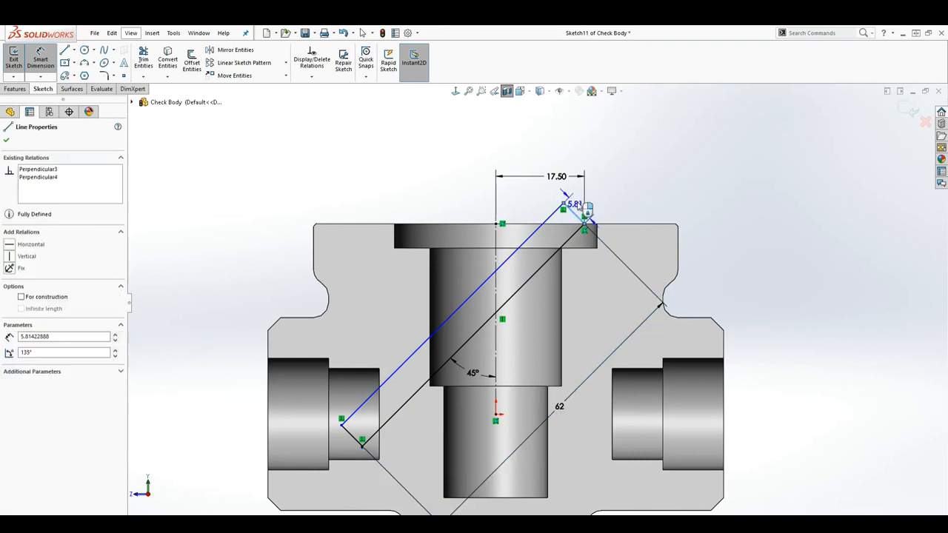
left_click(615, 177)
type("6")
key("Return")
key("Escape")
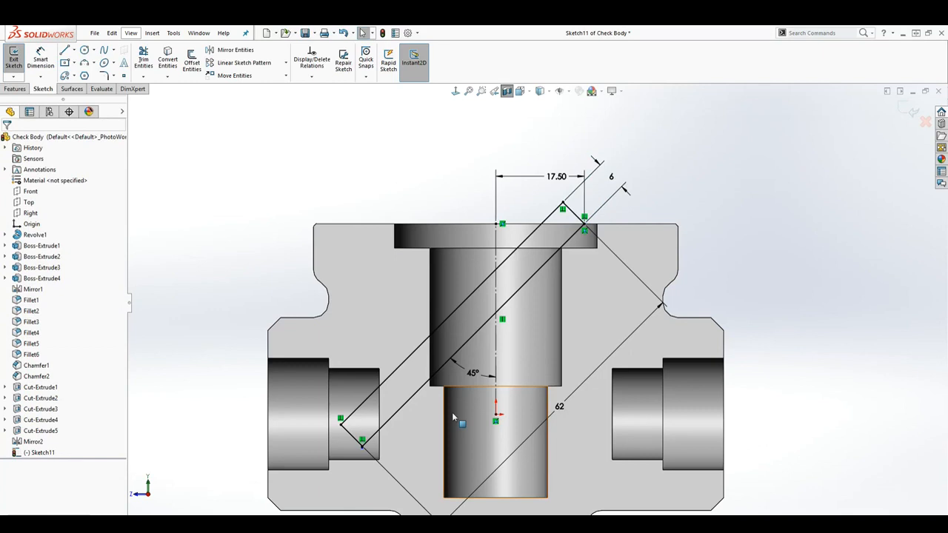
Step: Cut the slanted passage by revolving the profile 360° about its long upper side
scroll(370, 476, "down", 2)
left_click_drag(329, 418, 383, 439)
key("Escape")
scroll(533, 311, "up", 1)
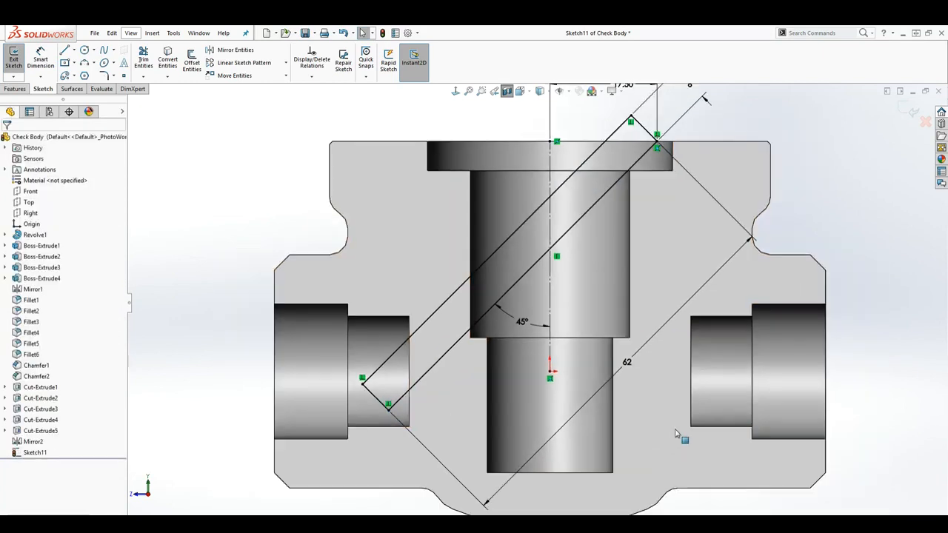
scroll(675, 431, "up", 1)
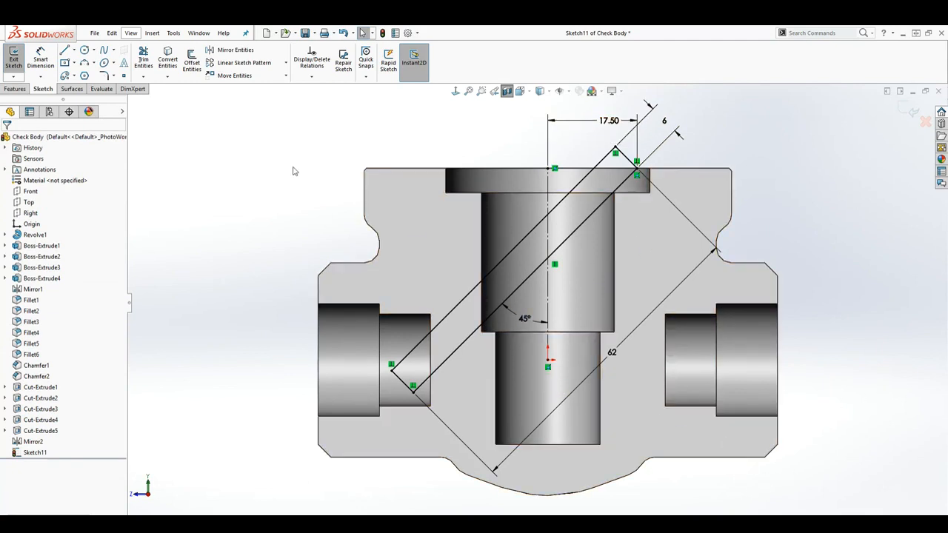
left_click(14, 89)
left_click(200, 61)
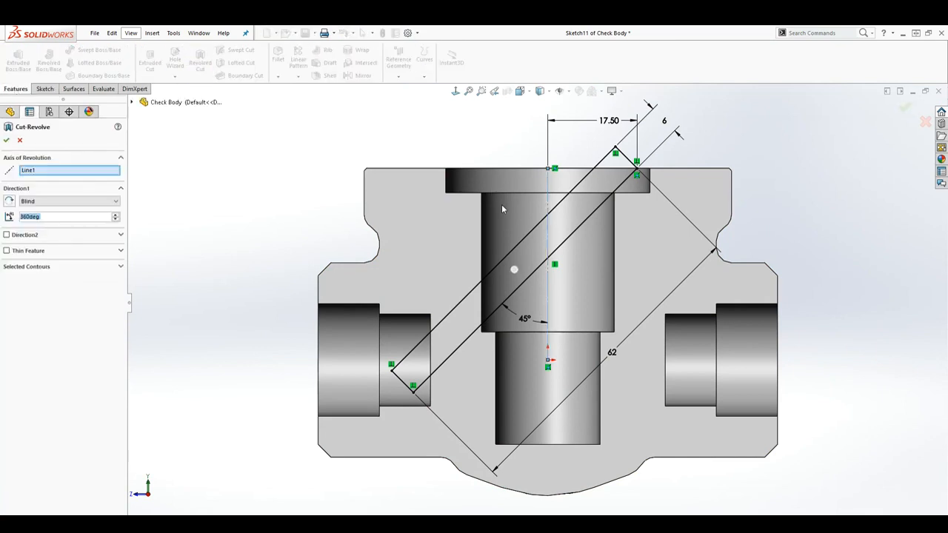
left_click(524, 239)
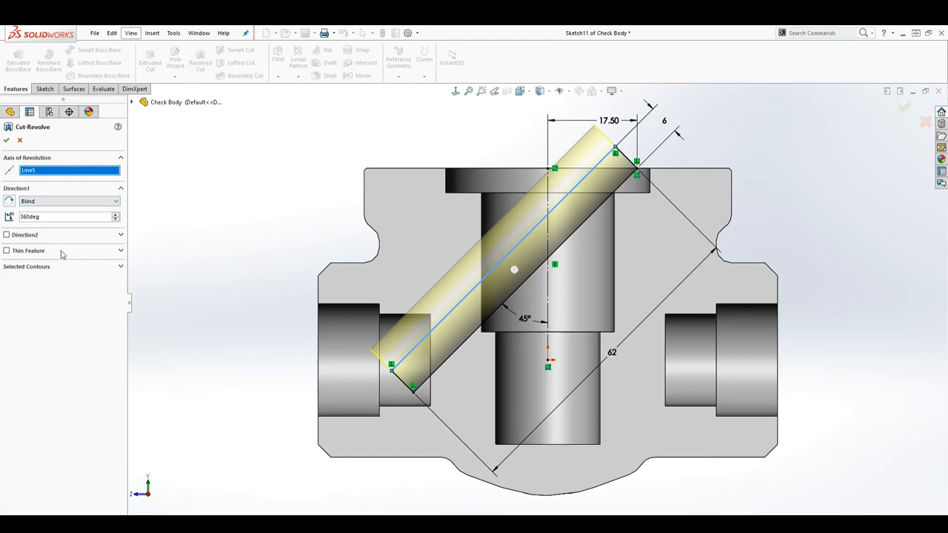
left_click(5, 140)
Step: Examine the slanted passage in the sectioned body, first from an oblique angle and then square to the section
mouse_move(242, 299)
middle_mouse_down()
mouse_move(318, 263)
mouse_move(281, 318)
middle_mouse_up()
left_click(287, 325)
middle_click_drag(368, 395, 396, 380)
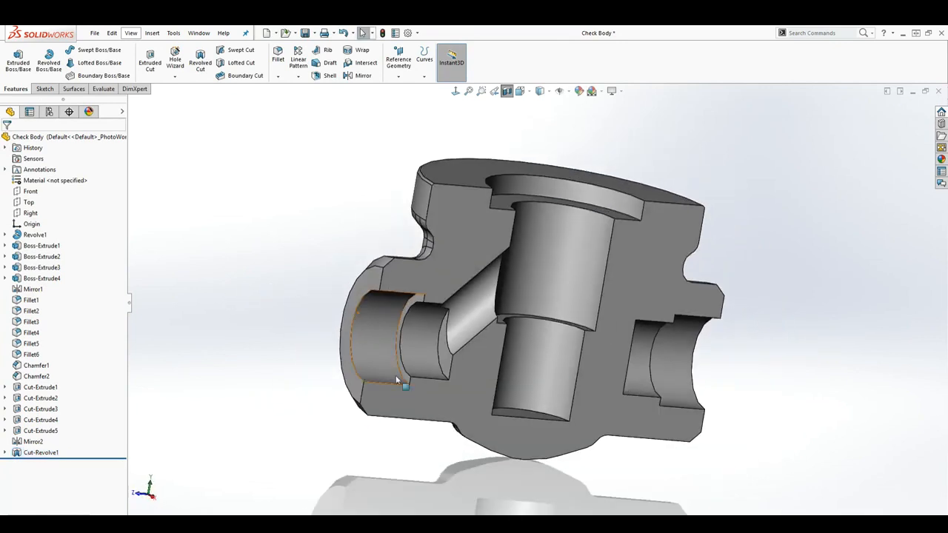
left_click(456, 91)
scroll(611, 295, "up", 1)
scroll(607, 293, "down", 2)
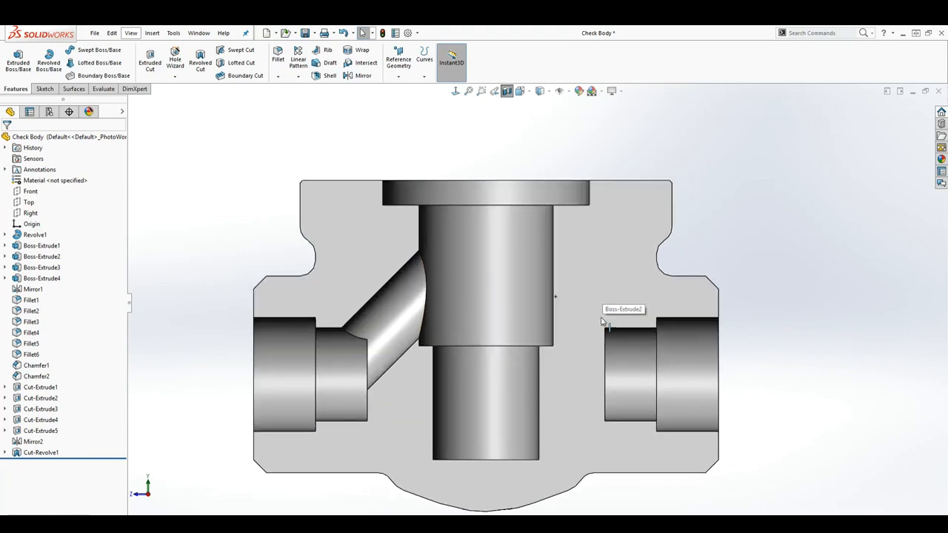
scroll(601, 321, "down", 1)
scroll(647, 417, "up", 3)
scroll(592, 395, "down", 2)
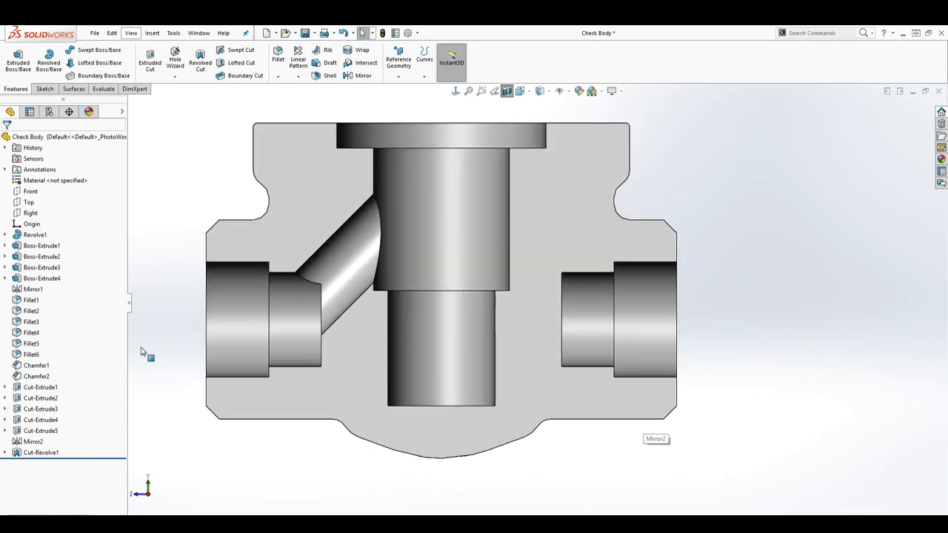
Step: Start a sketch on the Right plane and draw a 37.5 mm vertical construction line from the origin to the body's top face
left_click(30, 212)
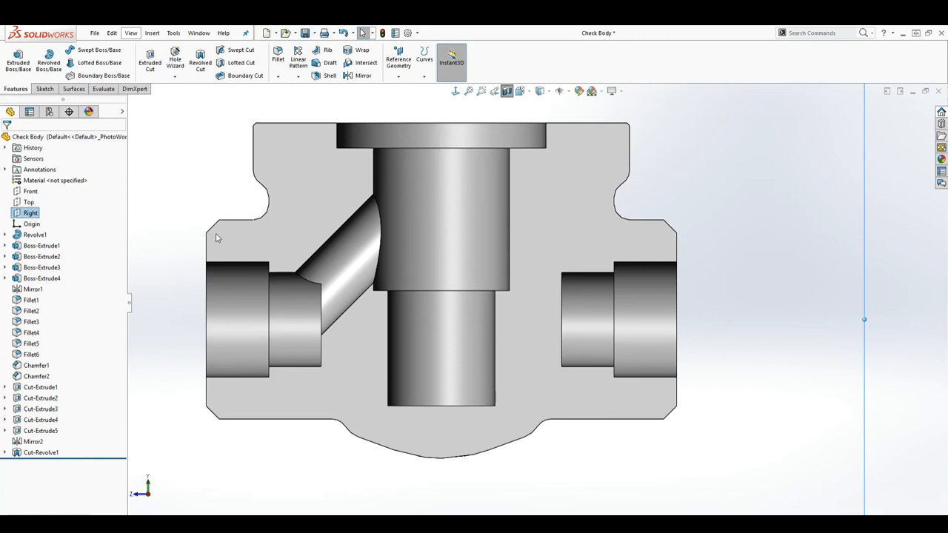
left_click(44, 88)
left_click(14, 58)
left_click(66, 50)
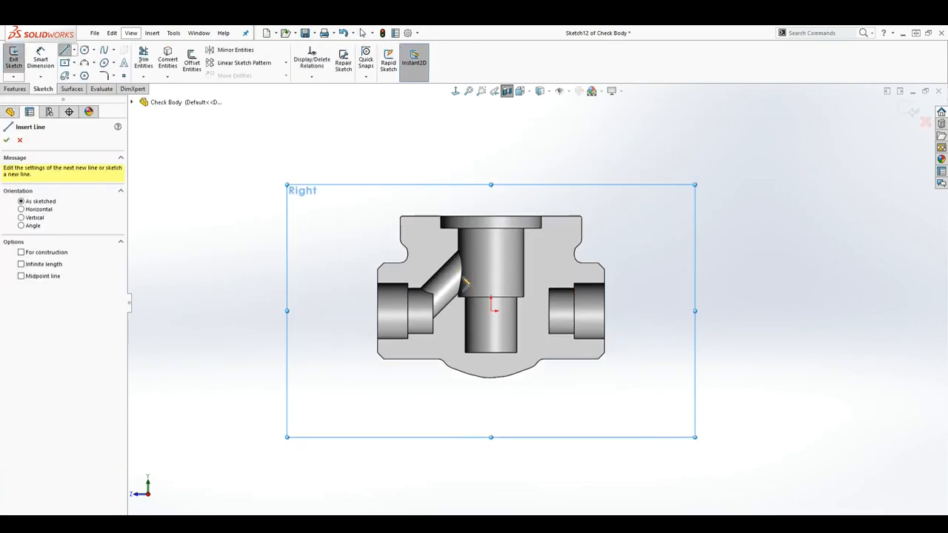
left_click(491, 311)
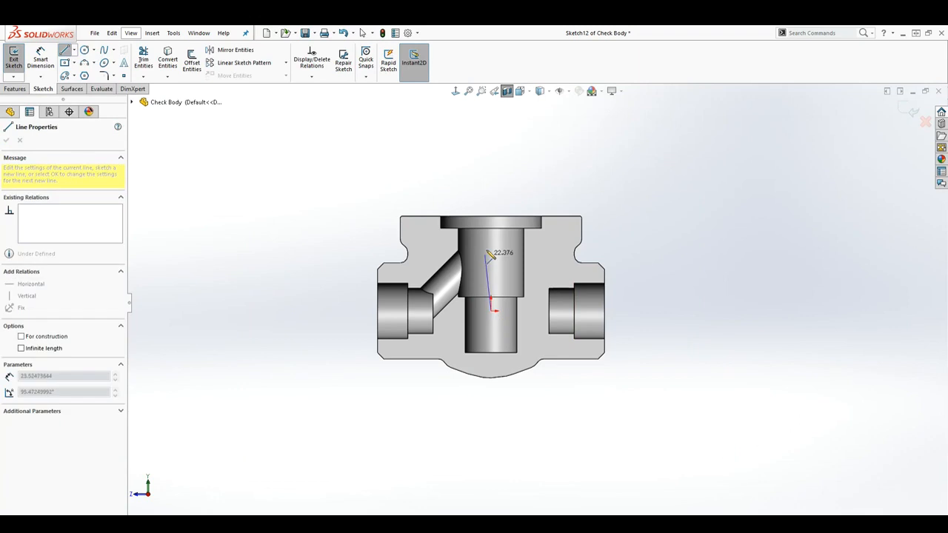
left_click(491, 217)
key("Escape")
left_click(491, 267)
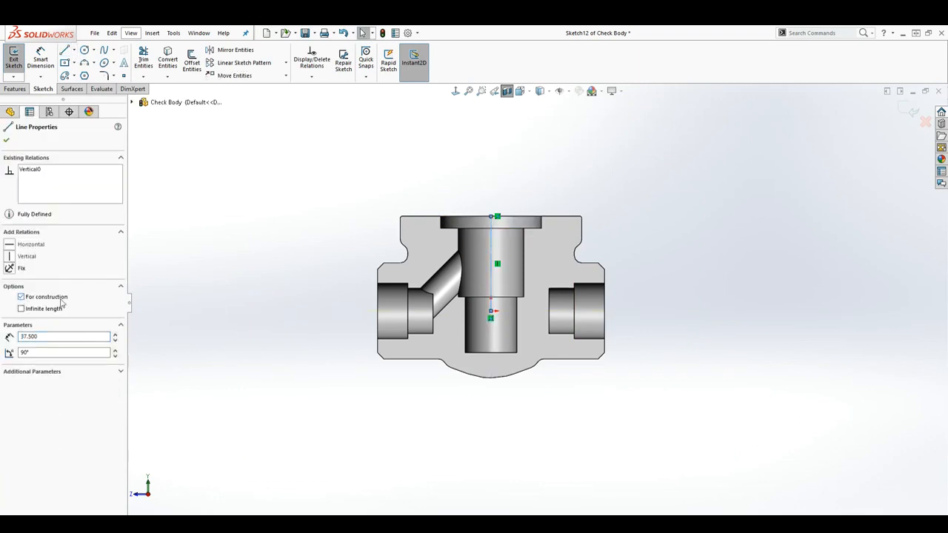
key("Escape")
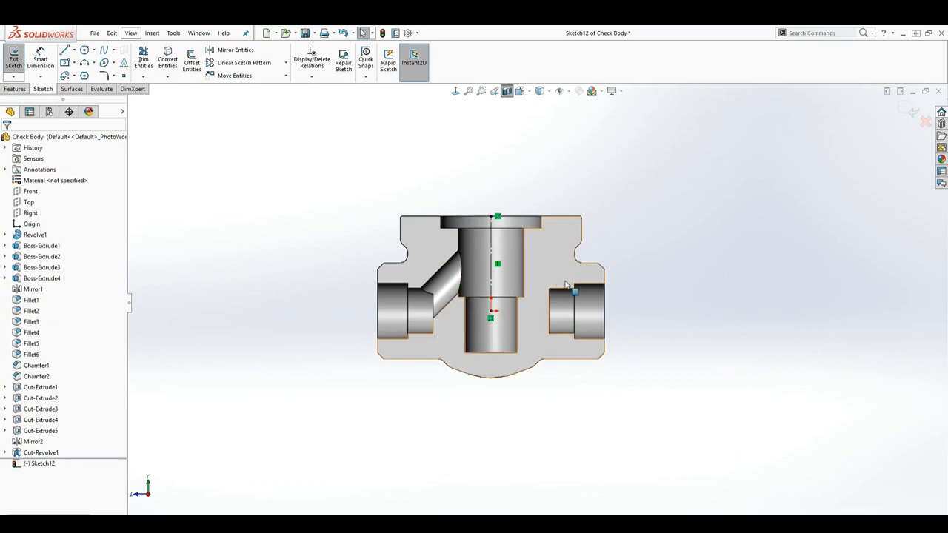
Step: Draw a slanted line from the right port's outer edge down into the lower central bore, ending below the origin
left_click(64, 51)
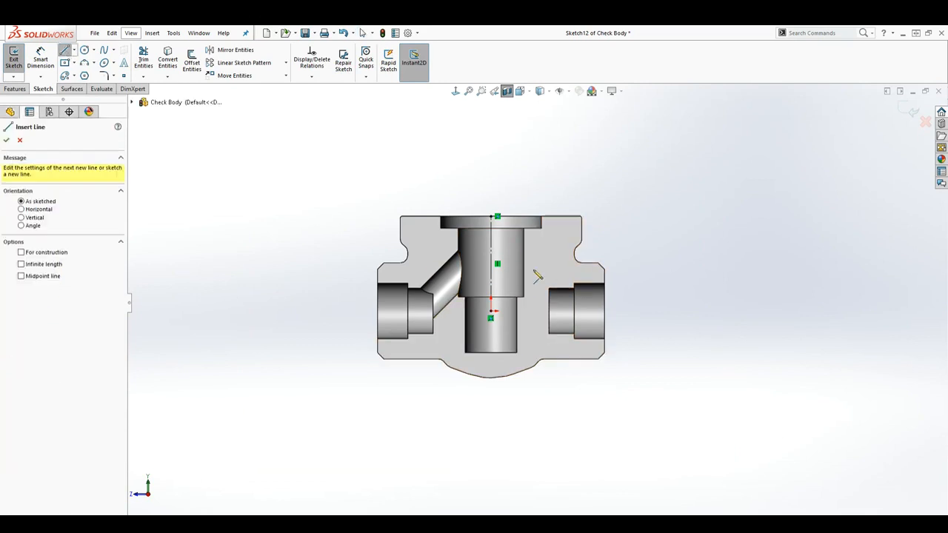
left_click(604, 298)
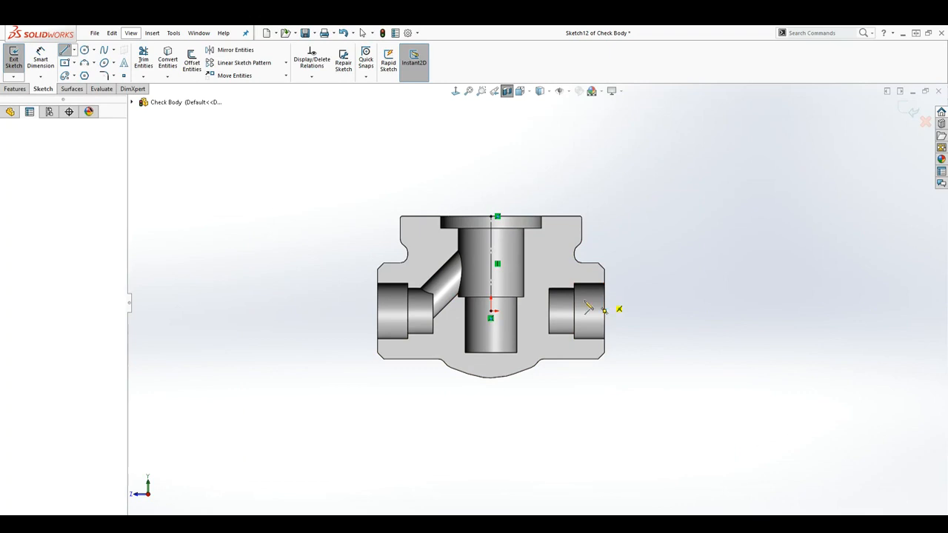
left_click(486, 339)
key("Escape")
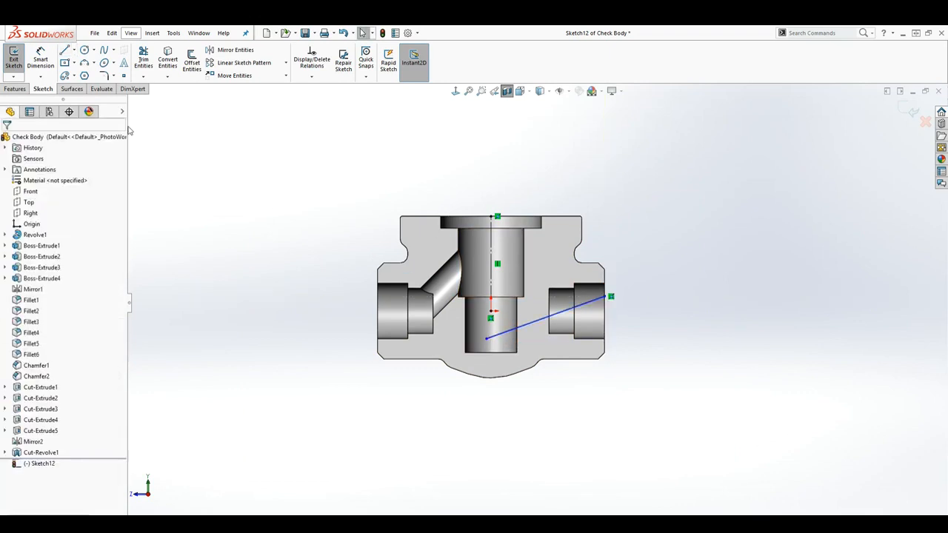
Step: Dimension the angle between the vertical construction line and the slanted line and set it to 75°
left_click(40, 58)
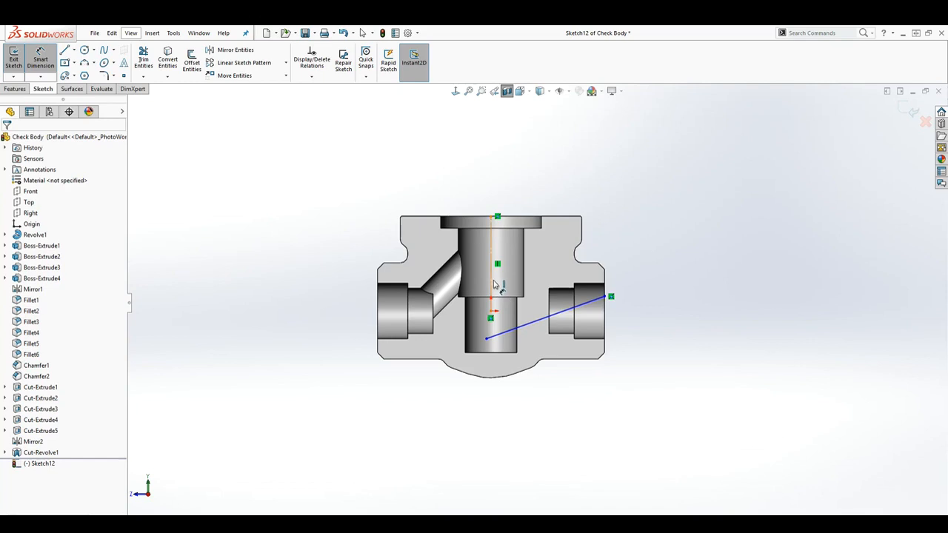
left_click(495, 284)
left_click(518, 327)
left_click(544, 301)
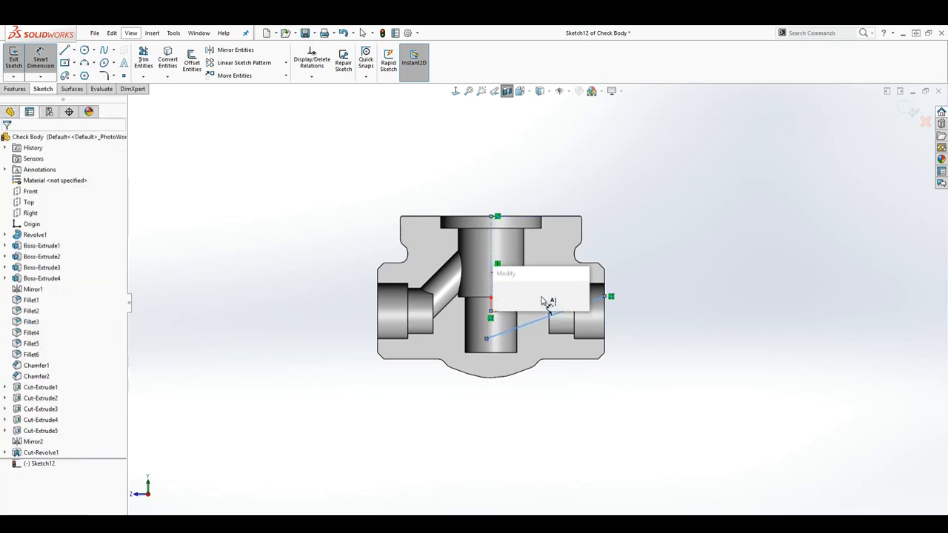
type("75")
key("Return")
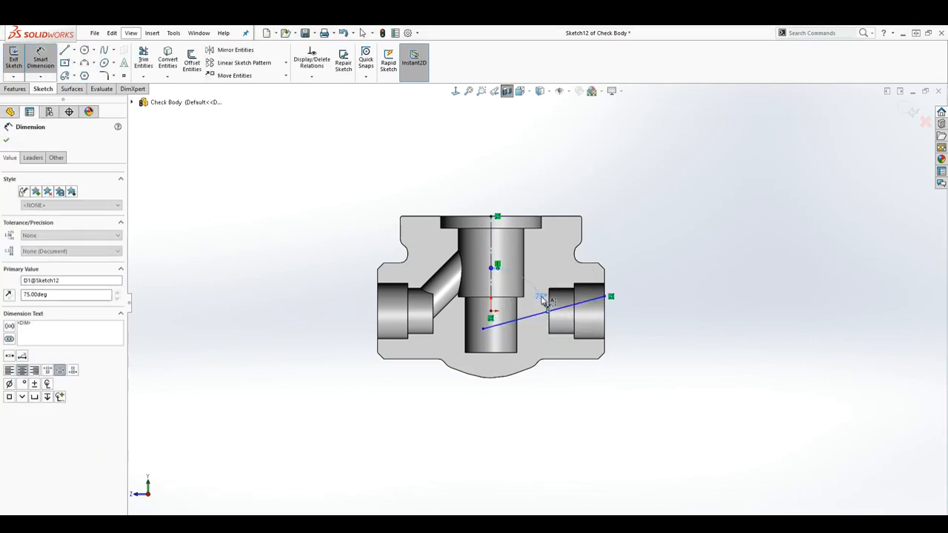
scroll(587, 320, "down", 2)
key("Escape")
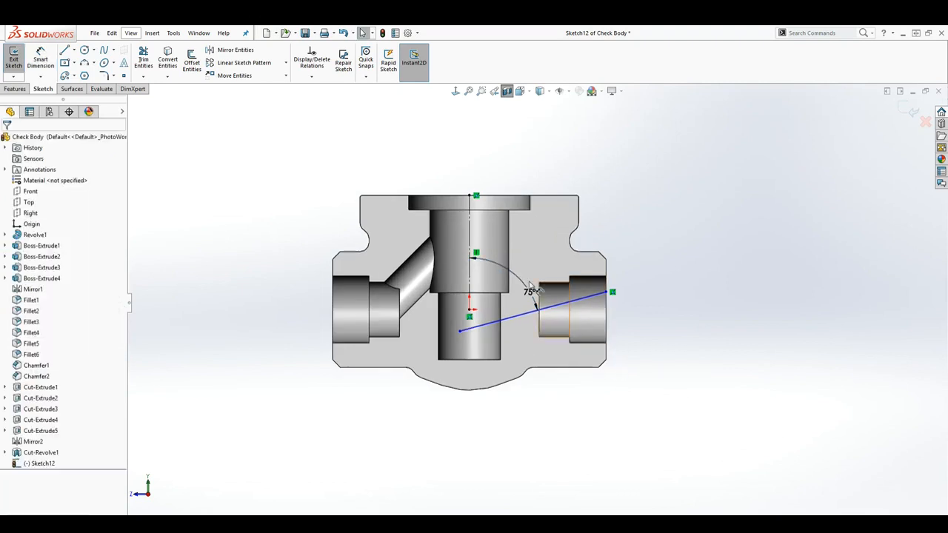
Step: Dimension the vertical distance from the origin to the slanted line's outer endpoint and set it to 9 mm
left_click(40, 53)
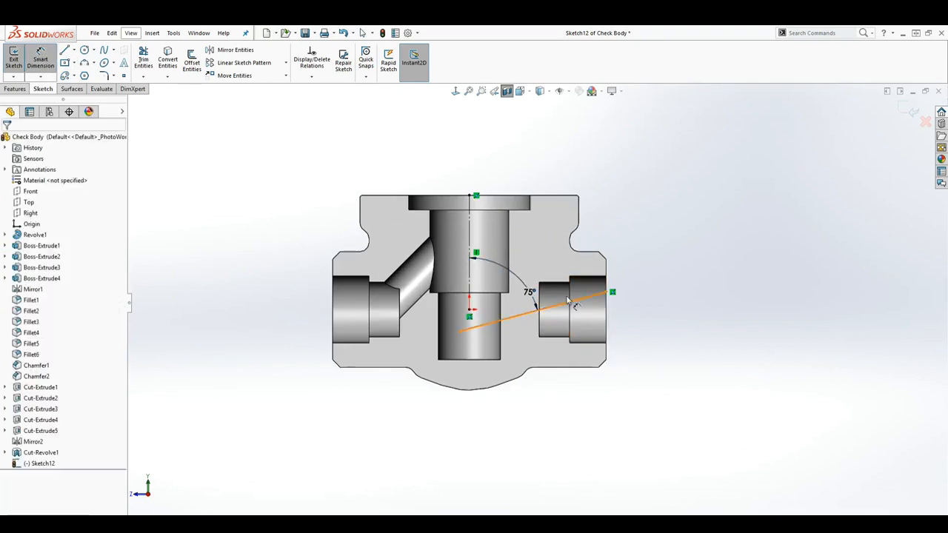
left_click(608, 293)
left_click(469, 311)
left_click(672, 299)
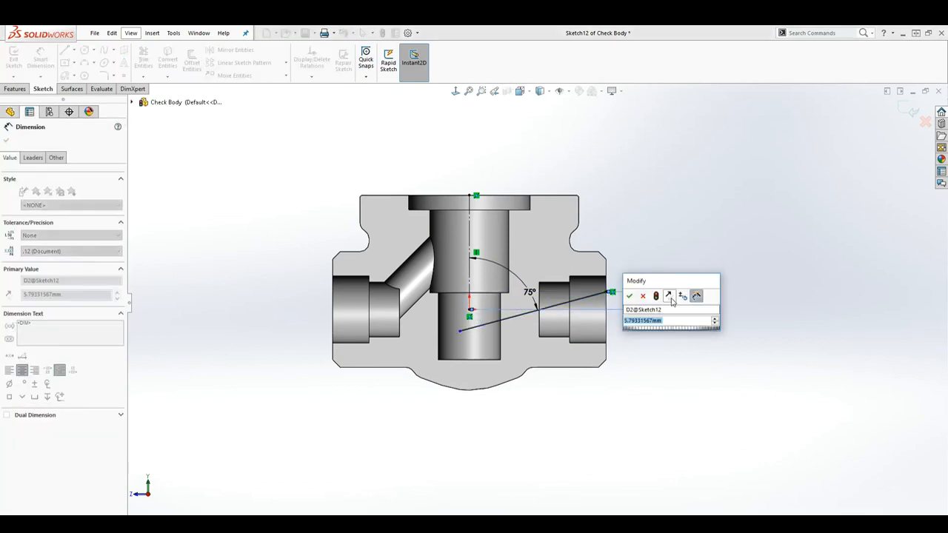
type("6")
key("Return")
key("Escape")
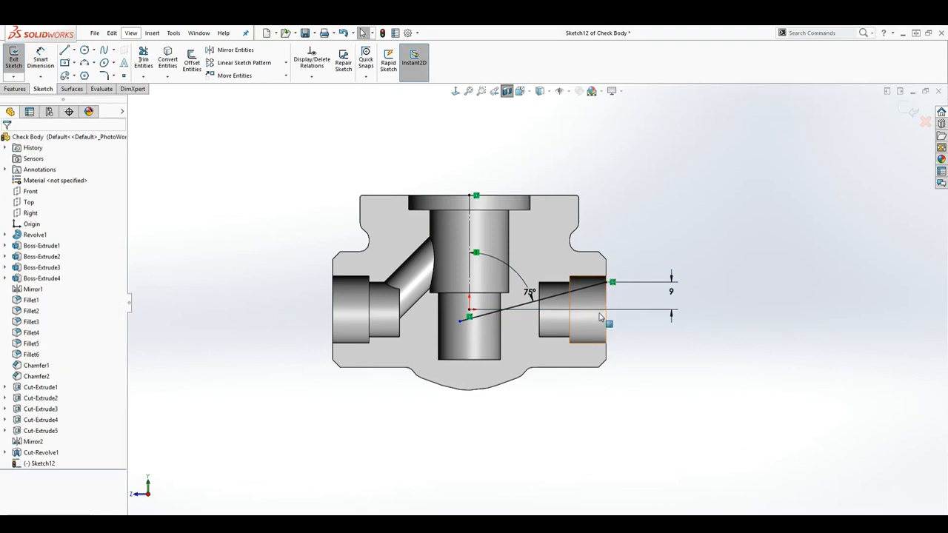
Step: Draw three lines below the slanted line to close a narrow, roughly rectangular profile from the right port into the lower central bore
key("Escape")
scroll(607, 290, "down", 1)
left_click(66, 51)
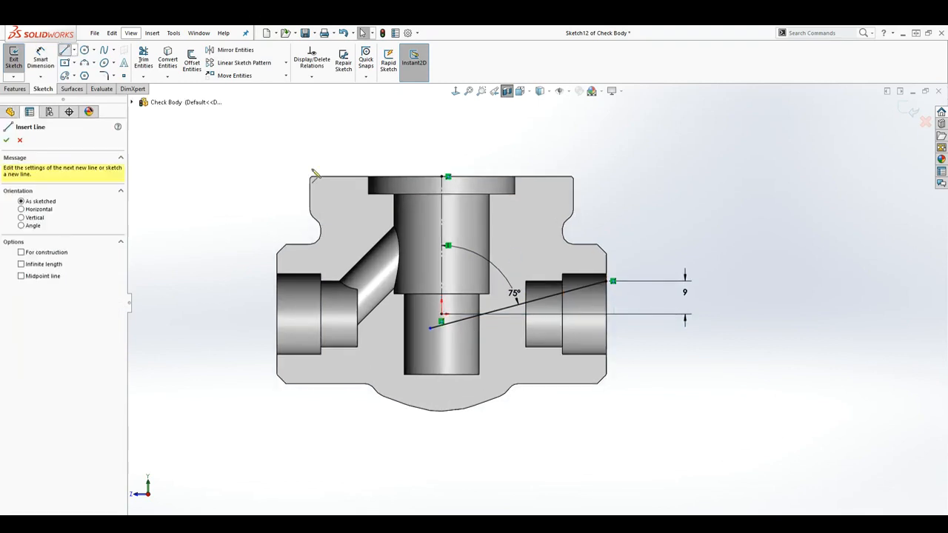
left_click(613, 281)
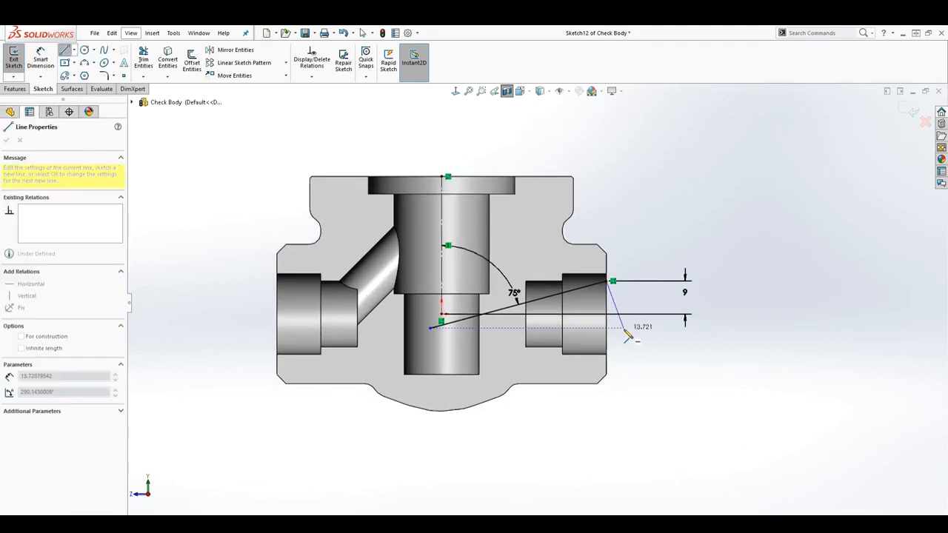
left_click(615, 309)
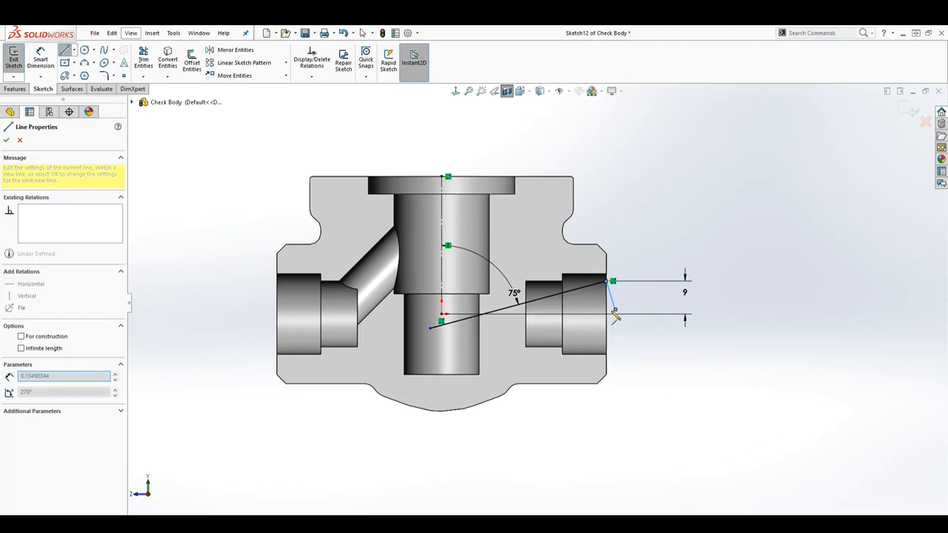
left_click(441, 357)
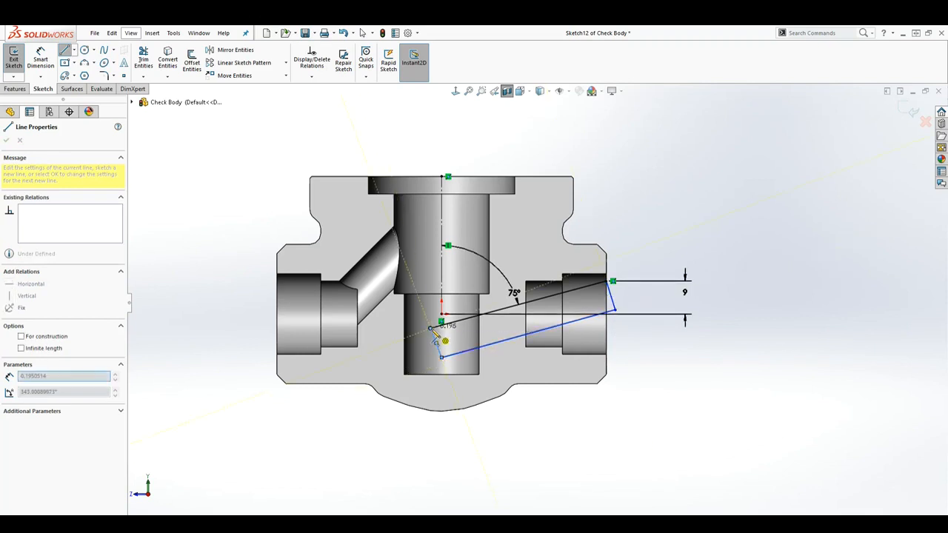
left_click(431, 328)
key("Escape")
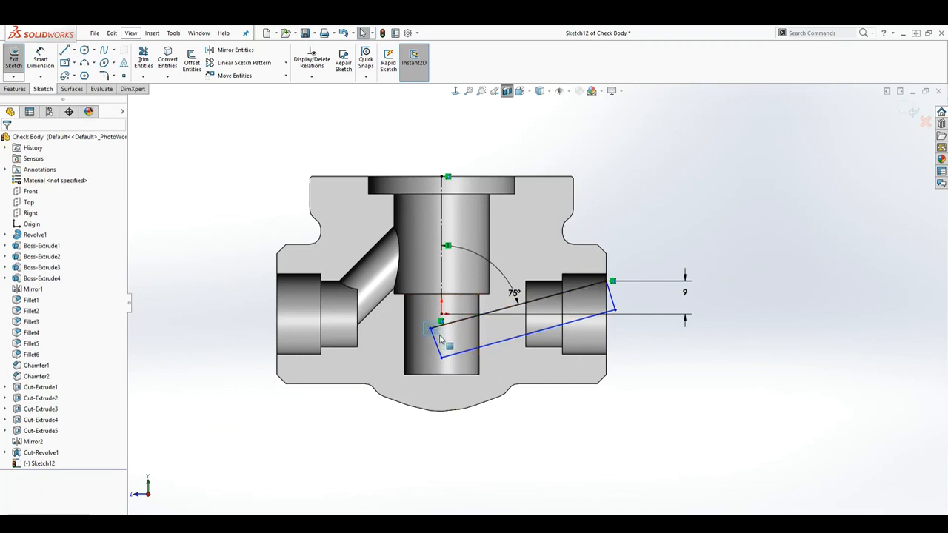
left_click(439, 339)
key("Escape")
Step: Make both short end lines of the profile perpendicular to the upper slanted line
scroll(439, 339, "down", 3)
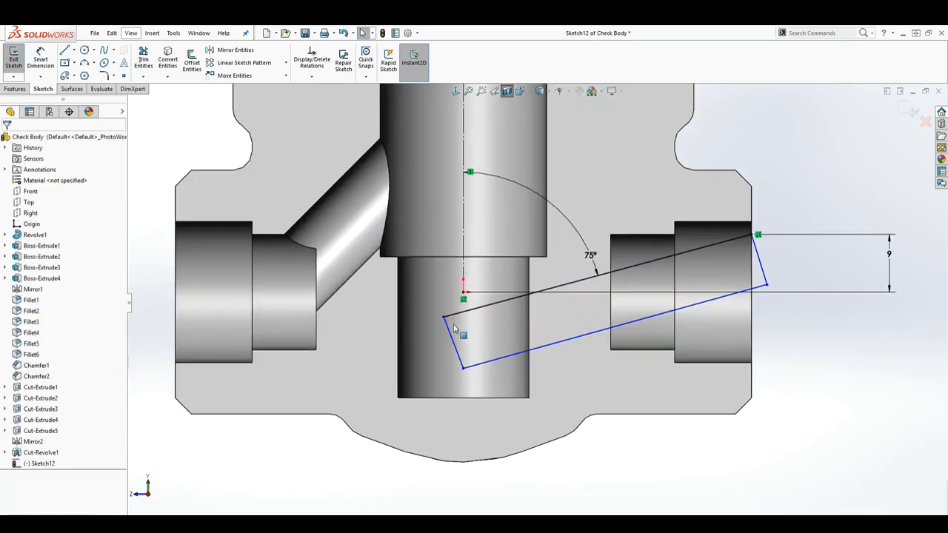
left_click(461, 317)
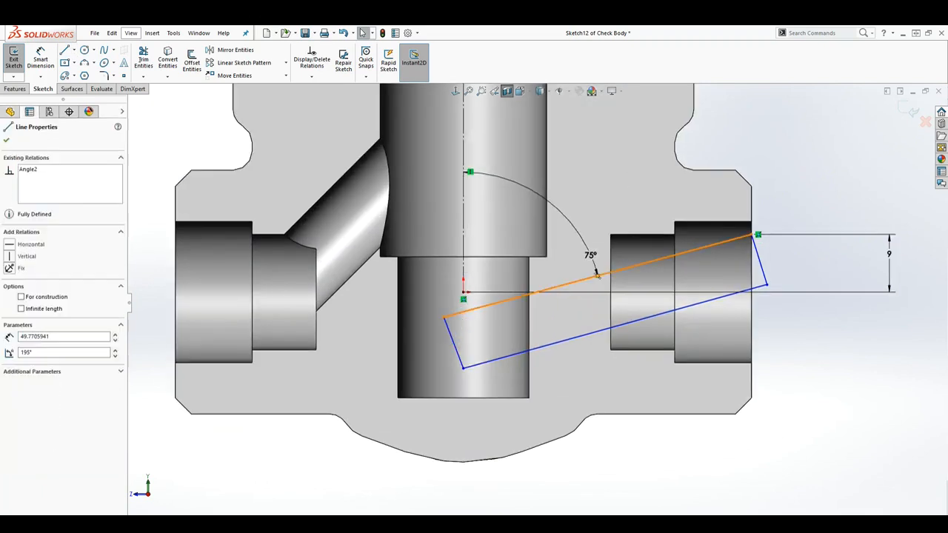
left_click(448, 332, "ctrl")
left_click(9, 338)
key("Escape")
left_click(737, 240)
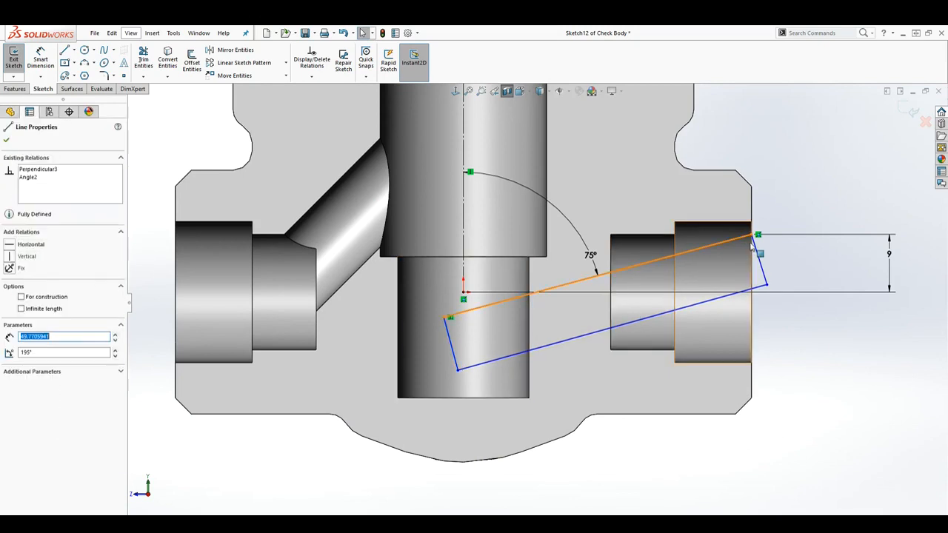
left_click(758, 253, "ctrl")
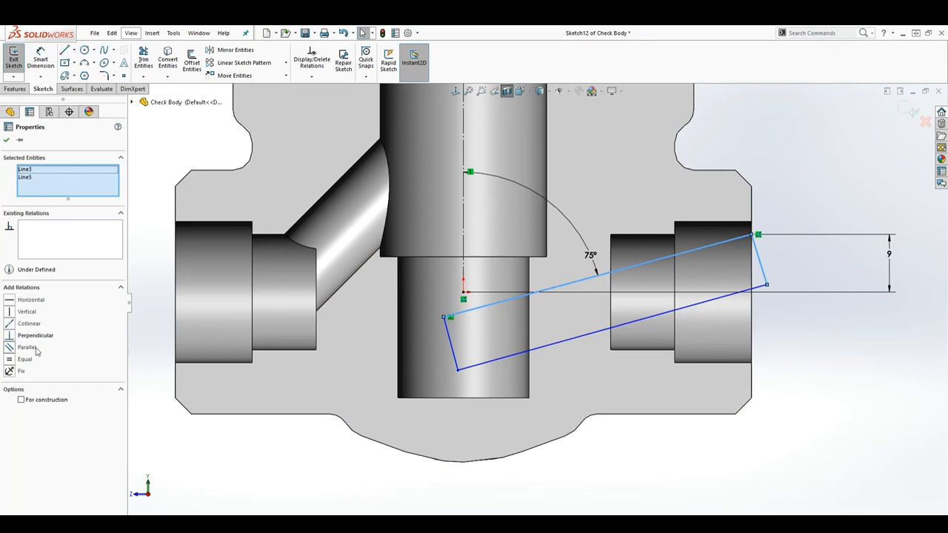
left_click(9, 338)
key("Escape")
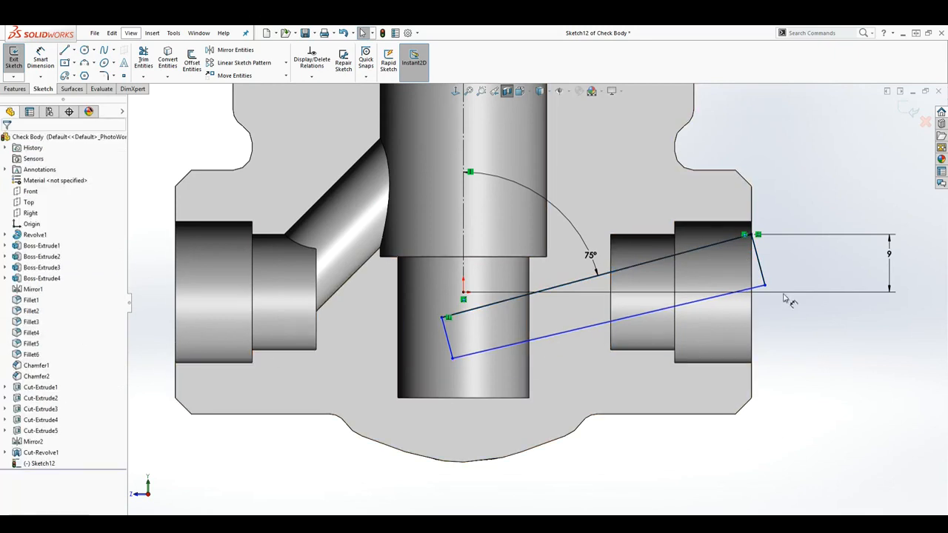
Step: Make the profile's lower slanted line perpendicular to both short end lines
left_click(764, 277)
left_click(717, 302, "ctrl")
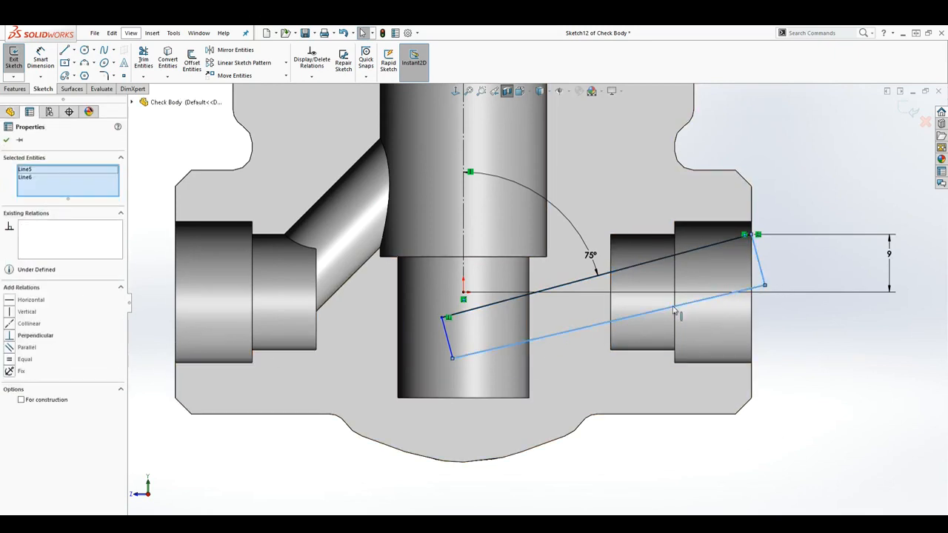
left_click(10, 339)
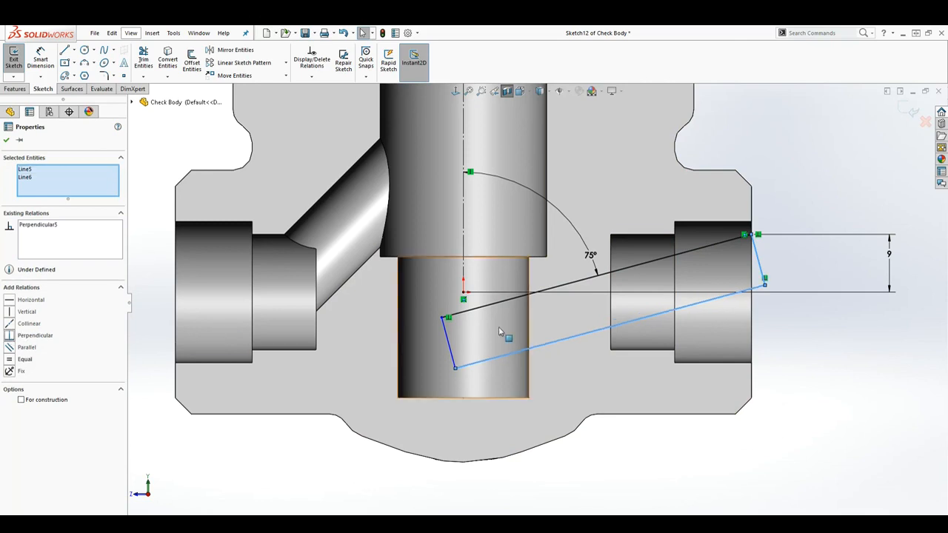
key("Escape")
left_click(452, 353)
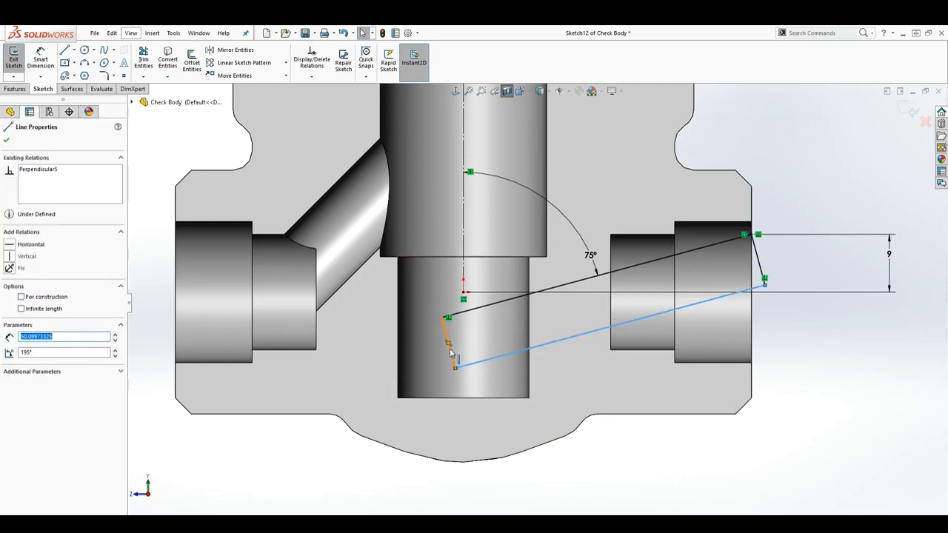
left_click(463, 364, "ctrl")
left_click(10, 337)
key("Escape")
Step: Dimension the short end line at the right port and set its length to 6 mm
scroll(538, 303, "up", 2)
scroll(666, 292, "down", 1)
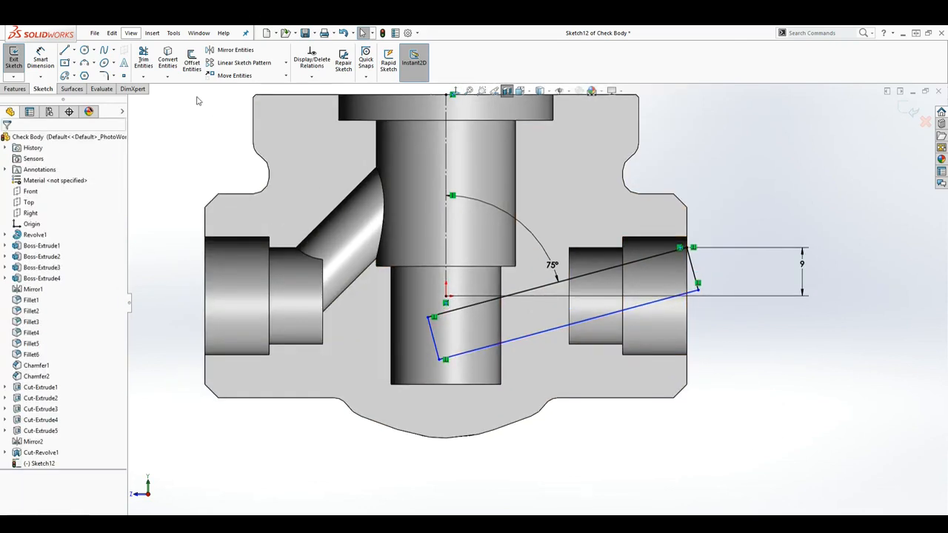
left_click(46, 60)
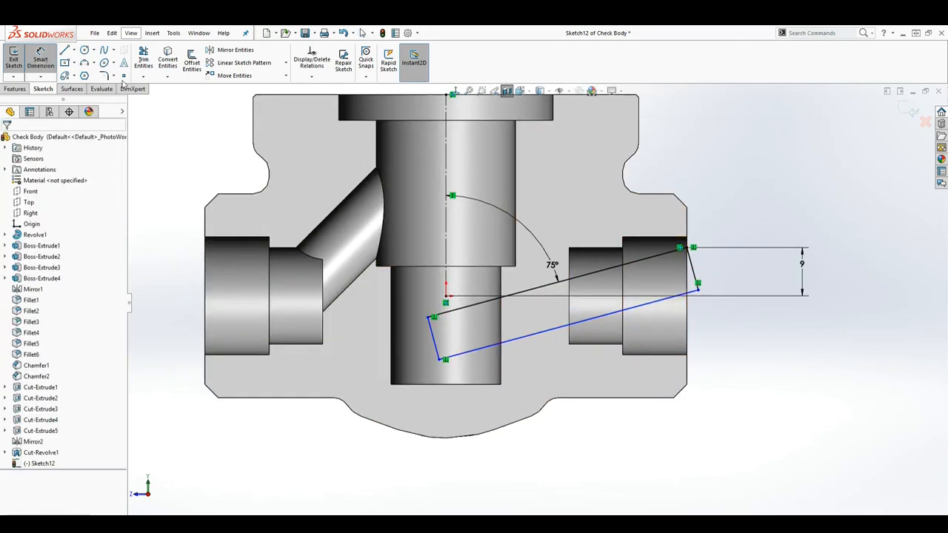
left_click(695, 265)
left_click(791, 238)
type("6")
key("Return")
key("Escape")
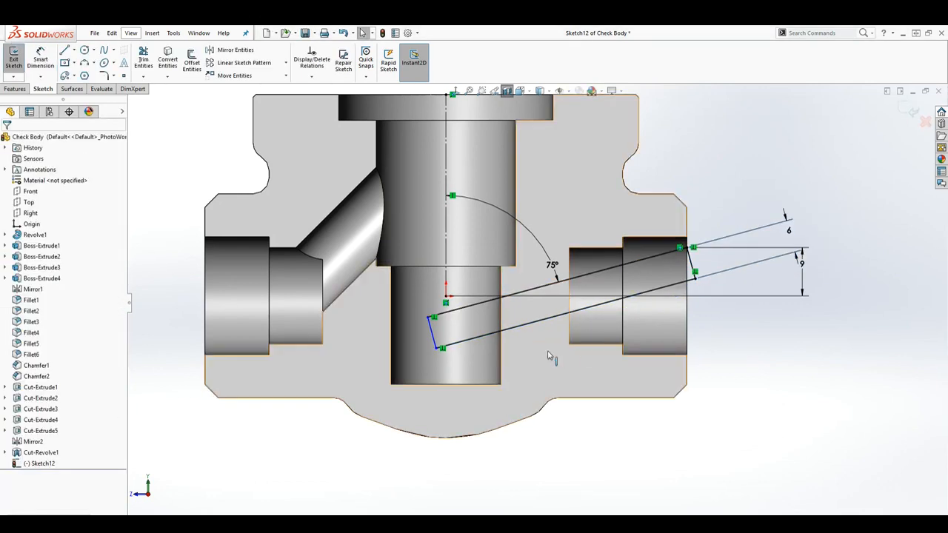
Step: Dimension the horizontal distance between the upper slanted line's two endpoints and set it to 43 mm
left_click(39, 54)
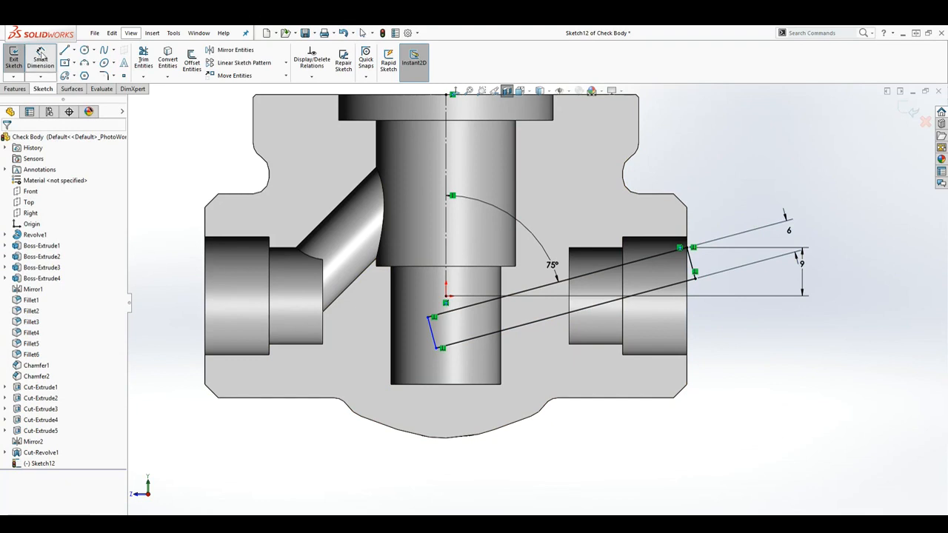
left_click(544, 324)
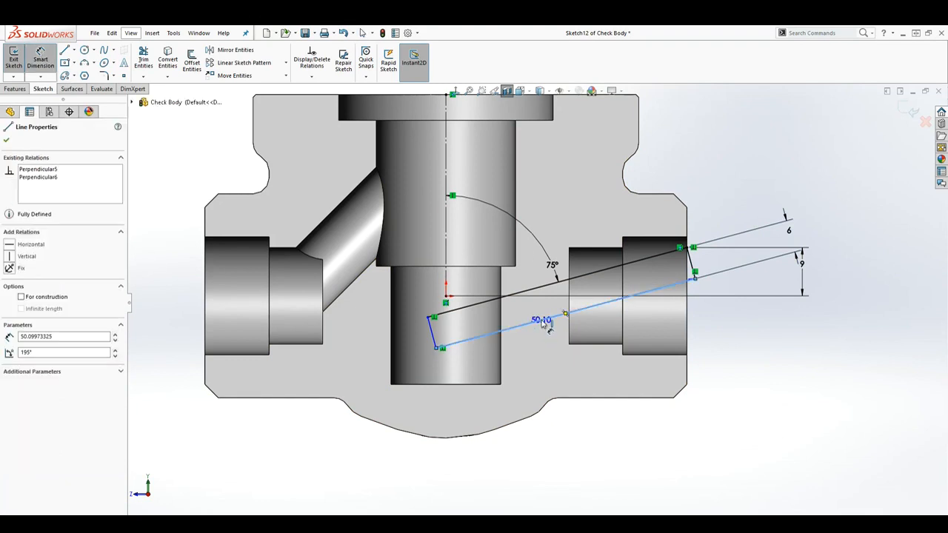
key("Escape")
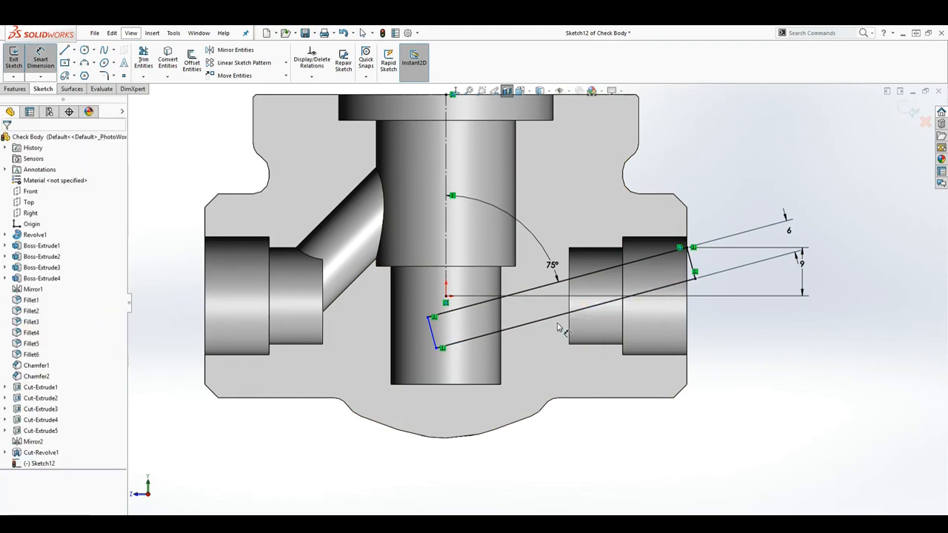
left_click(687, 248)
left_click(428, 319)
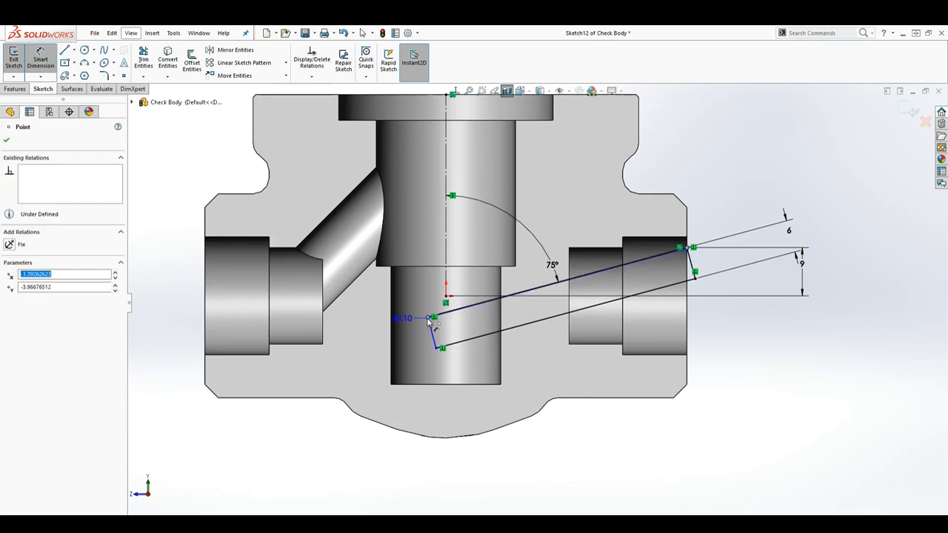
left_click(505, 180)
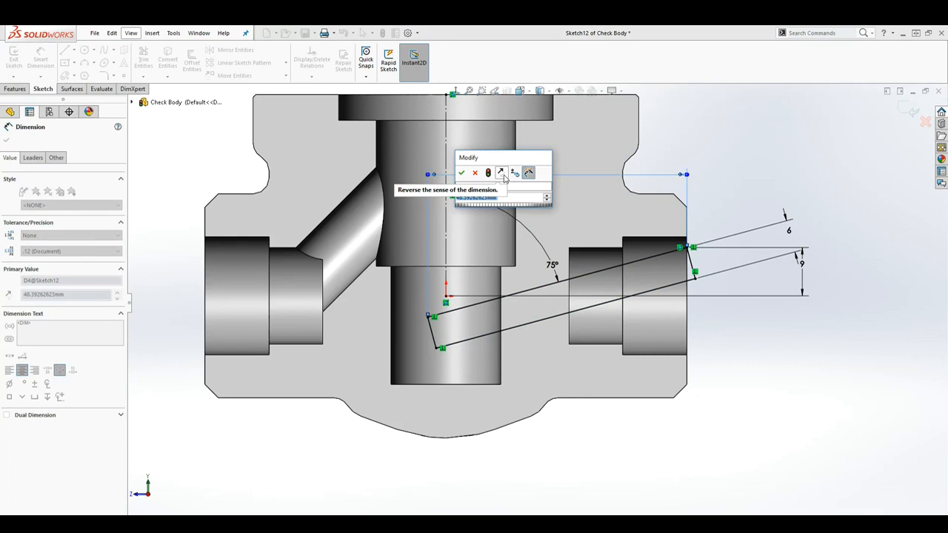
type("43")
key("Return")
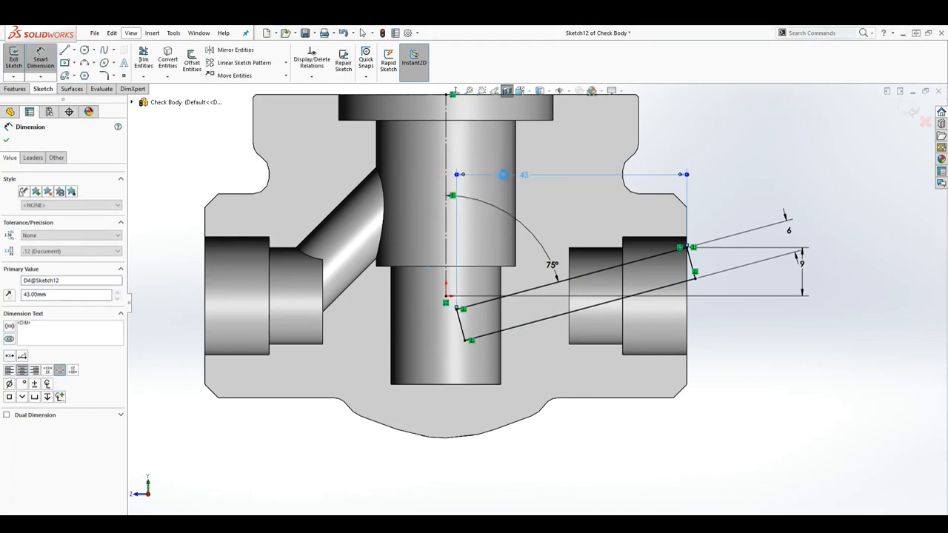
Step: Reposition the 43 mm dimension slightly and place the 6 mm dimension between the two slanted lines
scroll(585, 253, "down", 1)
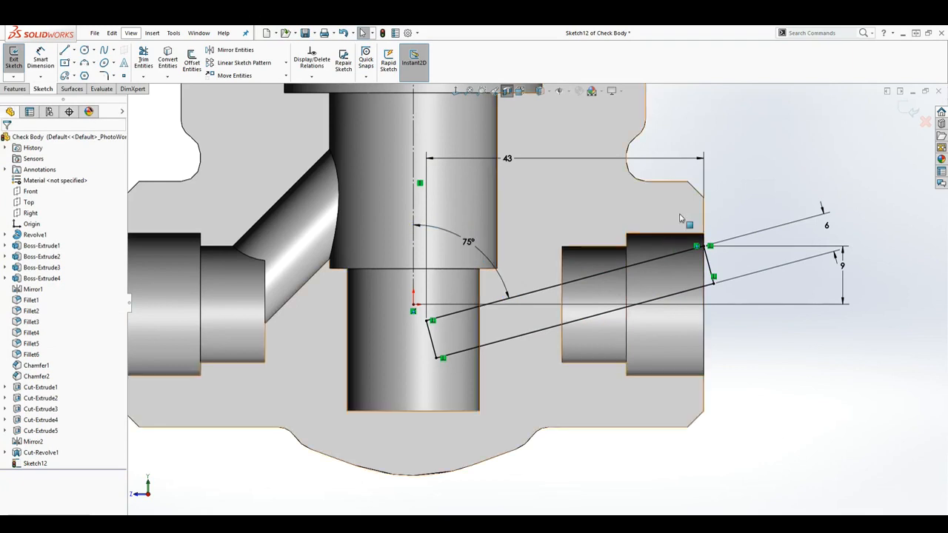
left_click_drag(508, 158, 523, 152)
left_click_drag(827, 226, 661, 285)
left_click(820, 282)
scroll(778, 326, "up", 1)
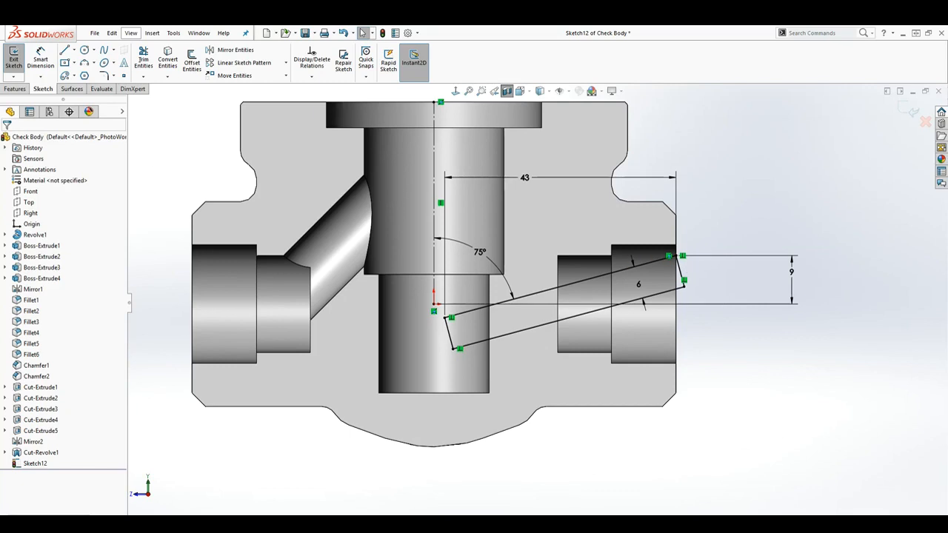
Step: Cut the right-hand passage with a 360° Revolved Cut of the profile about its lower slanted line
left_click(15, 89)
left_click(200, 61)
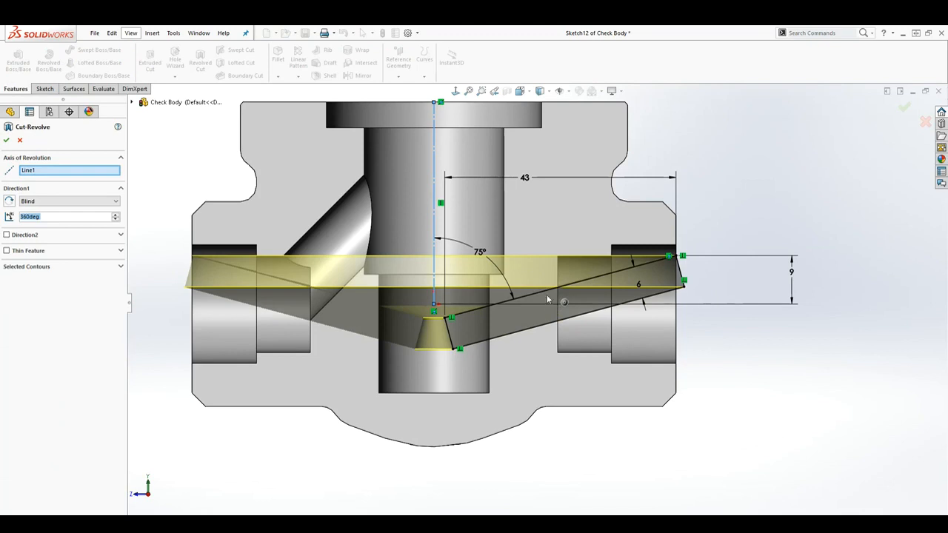
left_click(556, 326)
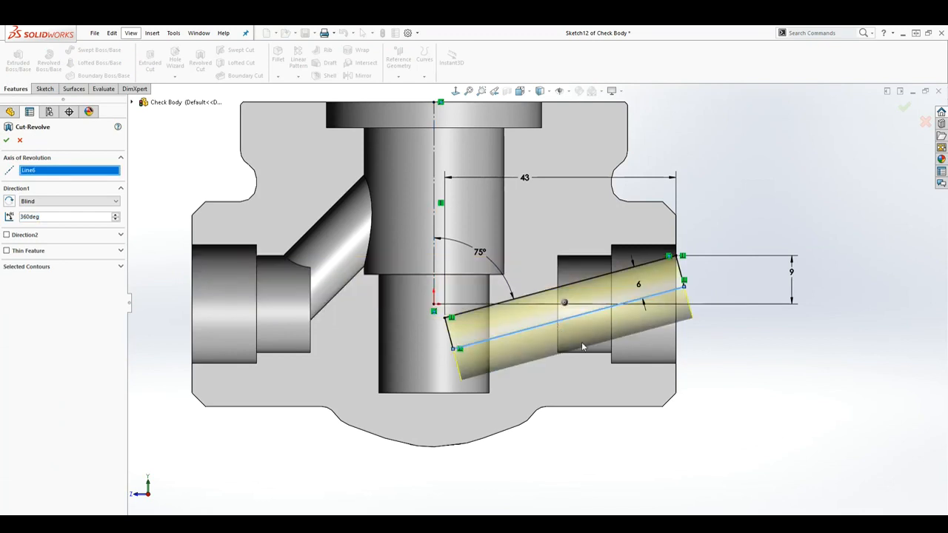
mouse_move(675, 393)
middle_mouse_down()
mouse_move(608, 432)
mouse_move(635, 436)
middle_mouse_up()
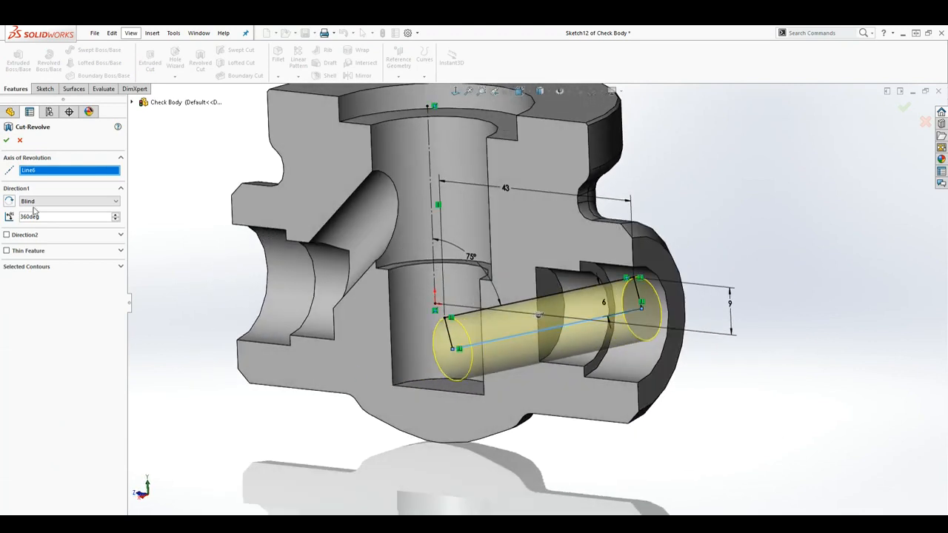
left_click(13, 140)
Step: Inspect the new passage in the sectioned body, then turn off the section view and examine the whole valve body from outside
middle_click_drag(642, 335, 574, 317)
scroll(574, 317, "up", 2)
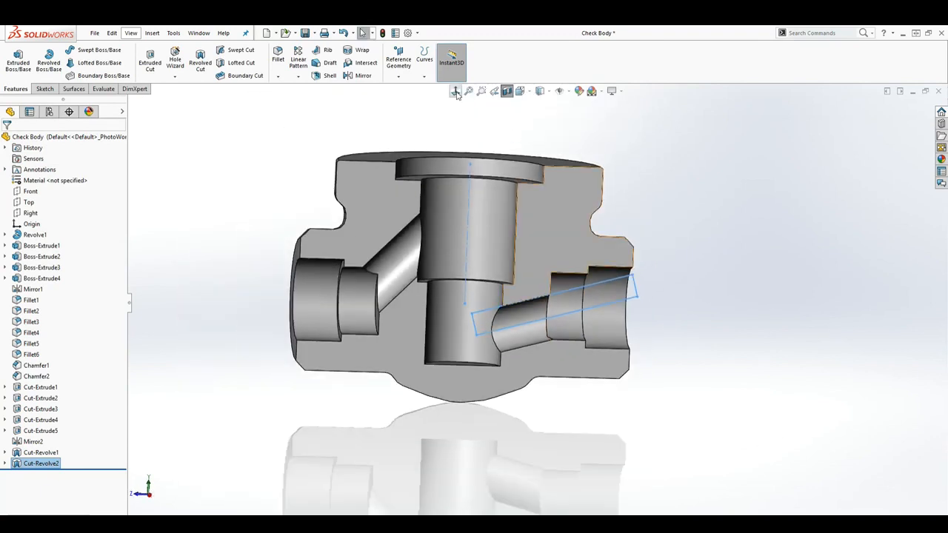
left_click(455, 91)
left_click(819, 210)
mouse_move(810, 326)
middle_mouse_down()
mouse_move(721, 340)
mouse_move(804, 376)
middle_mouse_up()
left_click(507, 92)
scroll(563, 245, "up", 2)
middle_click_drag(659, 311, 745, 451)
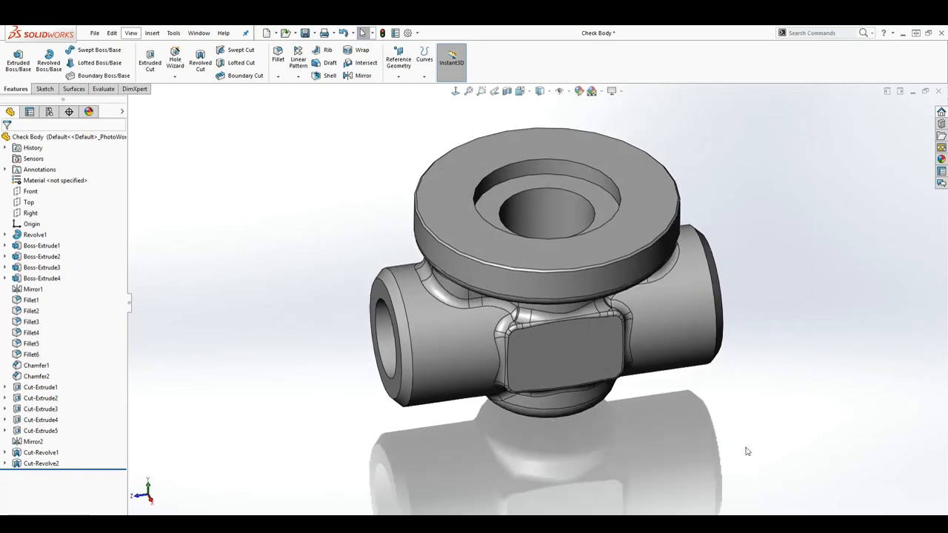
middle_click_drag(584, 204, 510, 217)
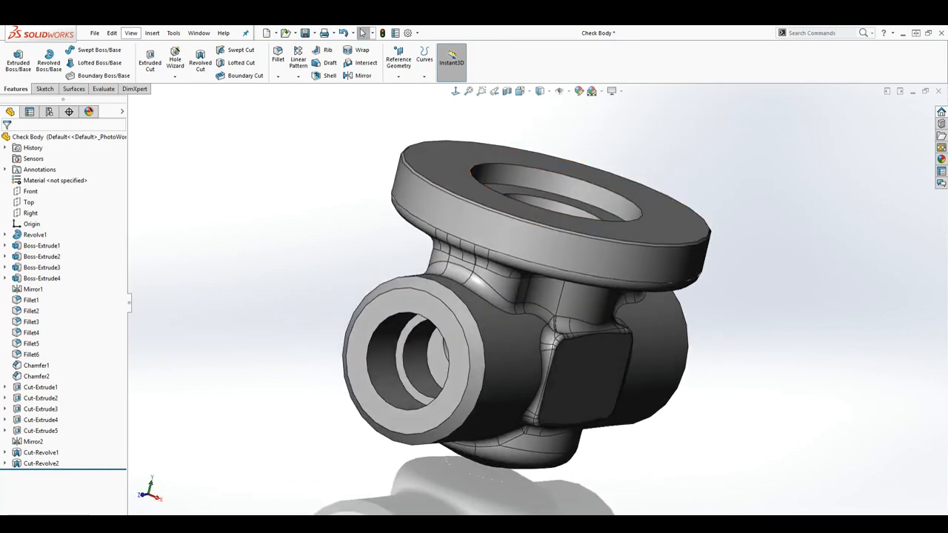